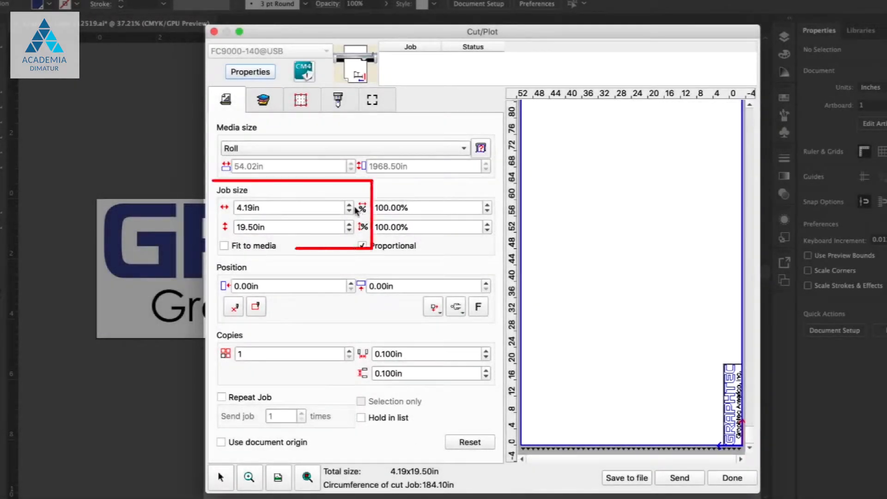
# - Enlarge the job width proportionally to 8.19 in and reduce it back to 4.19 in
pyautogui.click(350, 205)
pyautogui.click(350, 204)
pyautogui.click(349, 205)
pyautogui.click(350, 205)
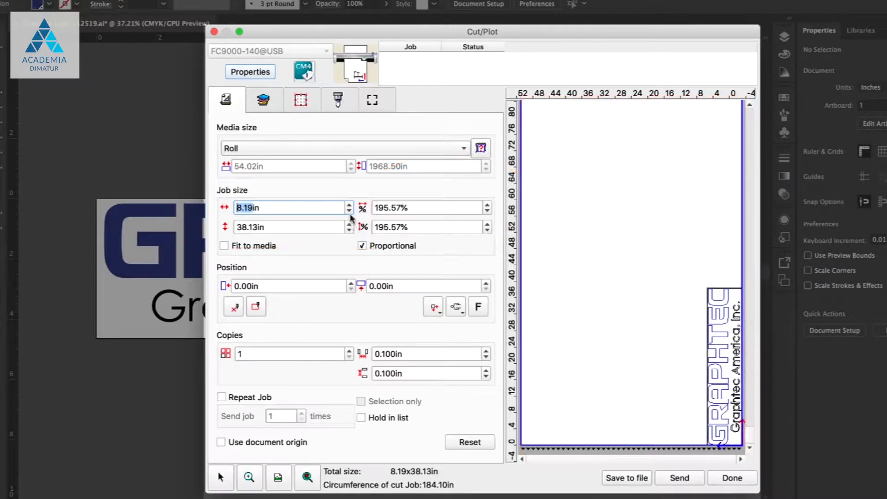
pyautogui.click(350, 211)
pyautogui.click(350, 211)
pyautogui.click(350, 211)
pyautogui.click(350, 211)
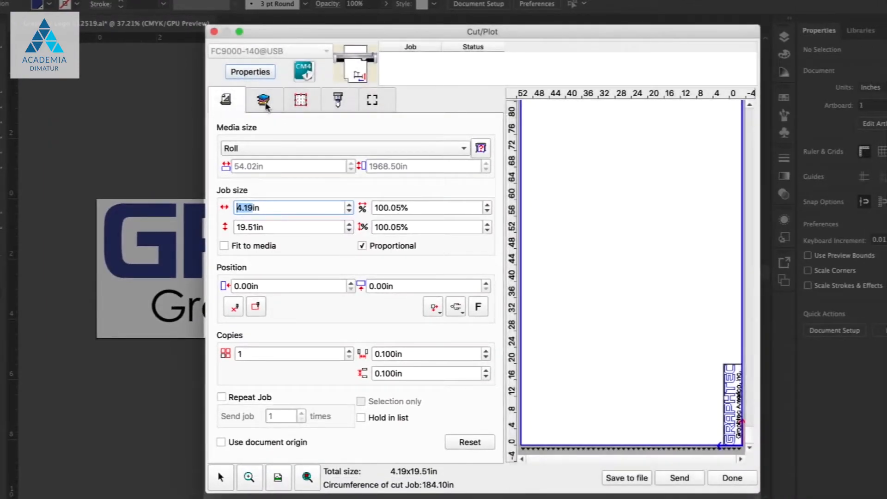
# - Organize the cut by color, toggle output of PANTONE 2748 M and Black off and on, and return to organizing by layer
pyautogui.click(263, 100)
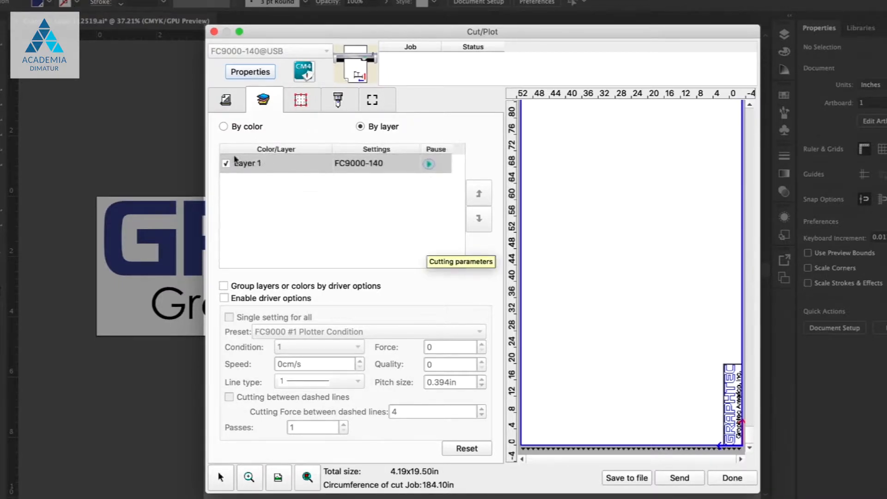
pyautogui.click(223, 127)
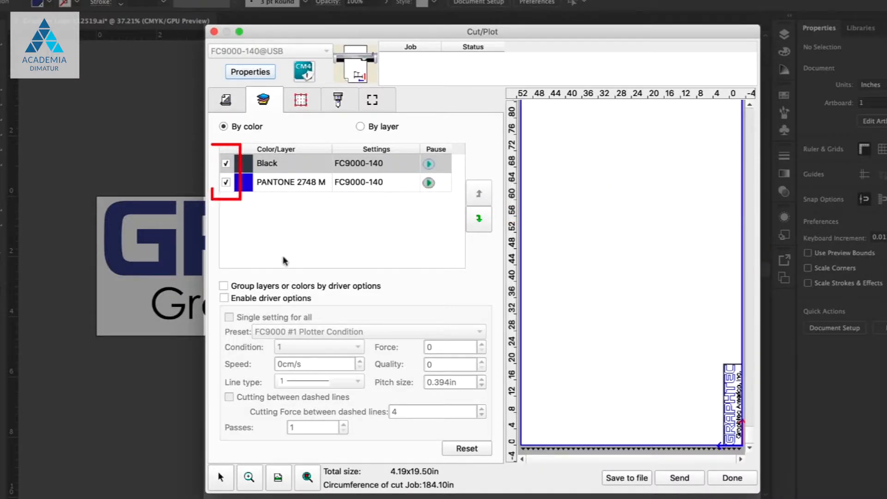
pyautogui.click(227, 183)
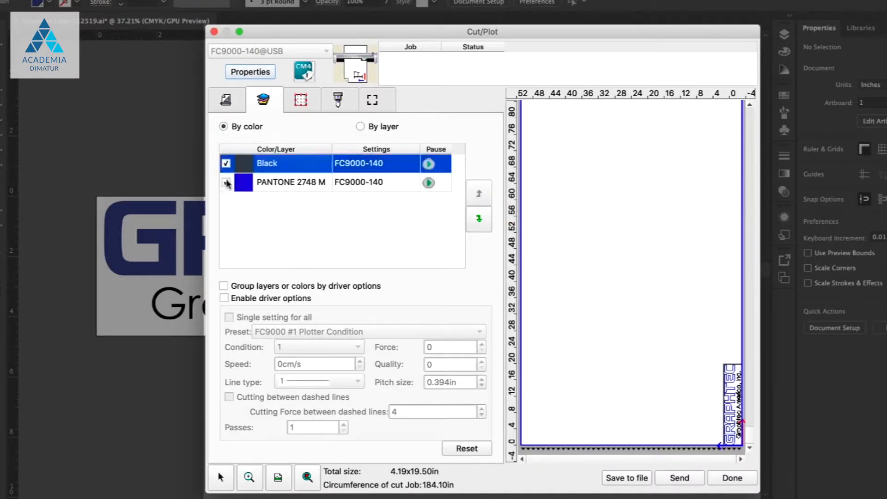
pyautogui.click(226, 183)
pyautogui.click(226, 183)
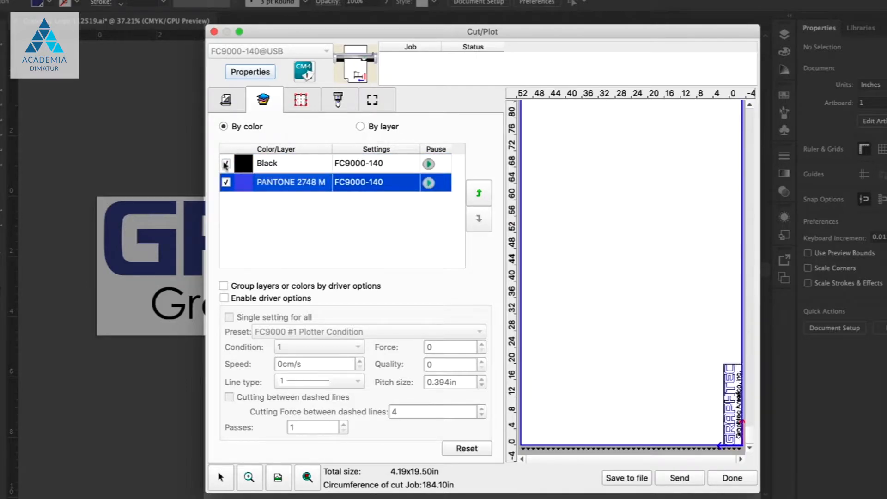
pyautogui.click(226, 164)
pyautogui.click(226, 164)
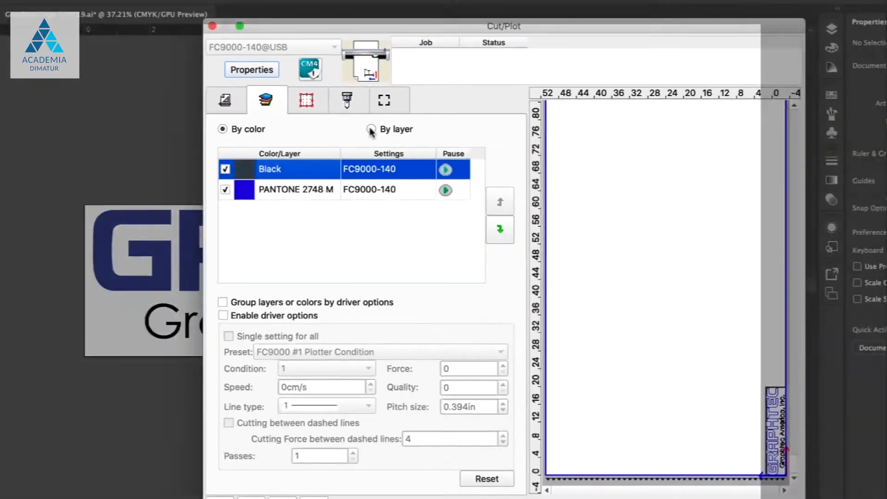
pyautogui.click(370, 129)
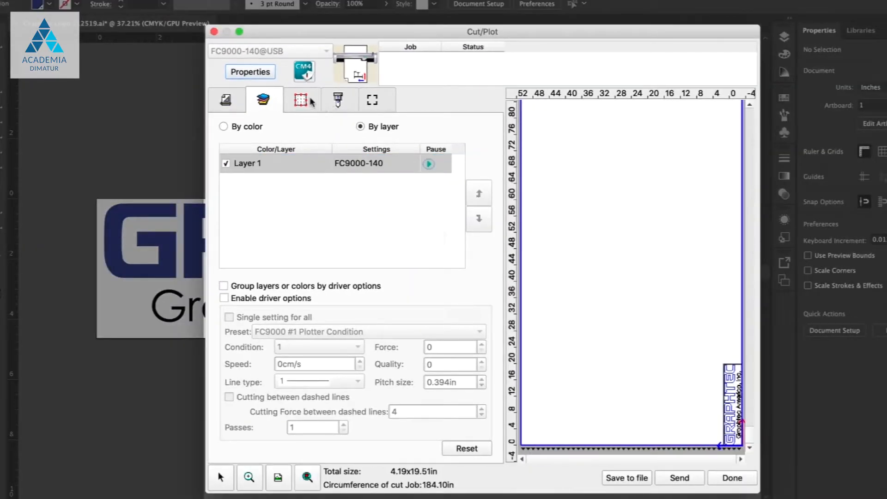
# - Split the job across its length into two tiles, the first about 10.10 in long, select each tile, and clear the division
pyautogui.click(309, 102)
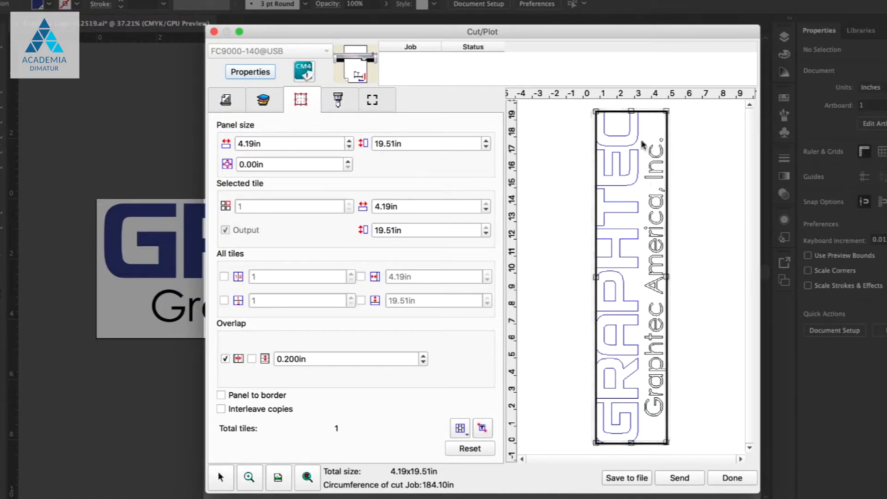
pyautogui.moveTo(650, 111); pyautogui.dragTo(656, 271)
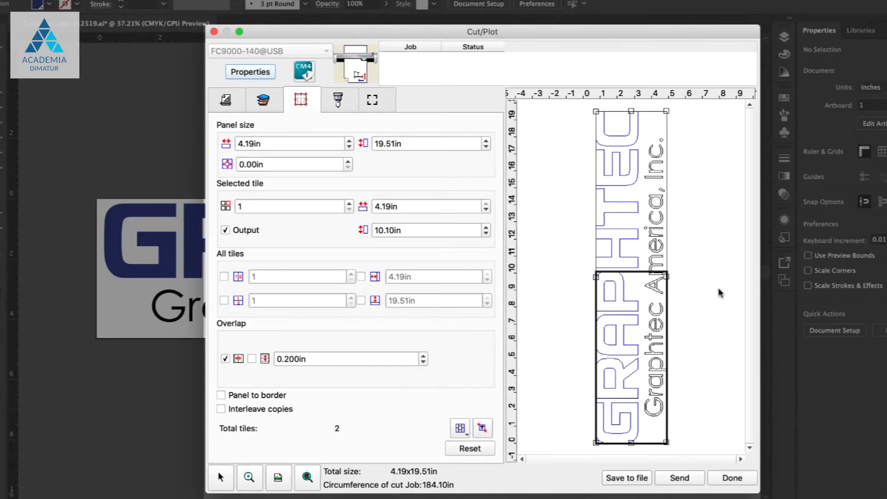
pyautogui.click(640, 226)
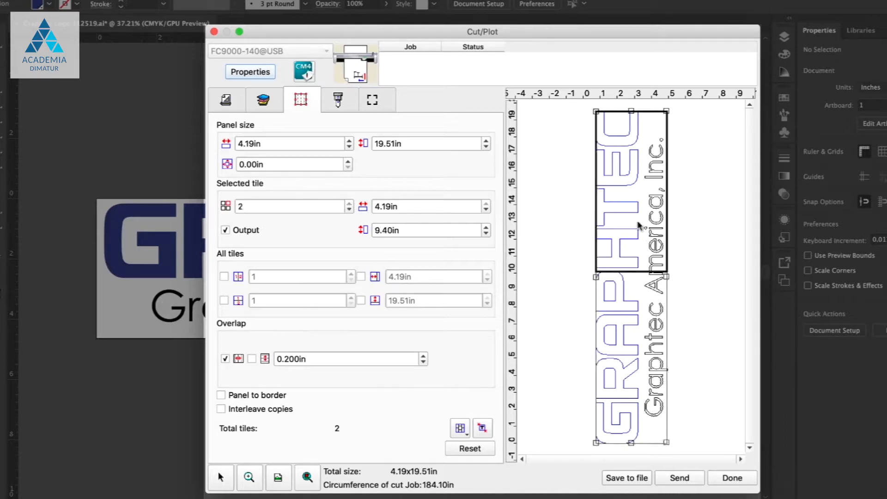
pyautogui.click(638, 226)
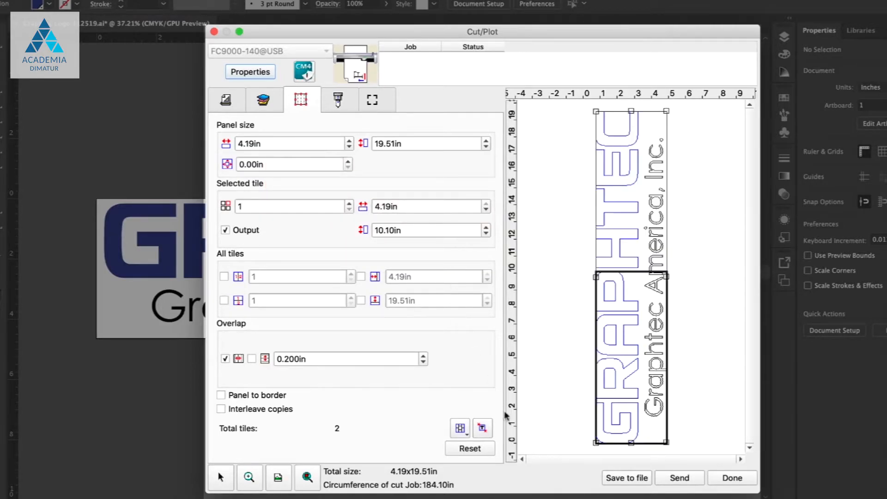
pyautogui.click(483, 428)
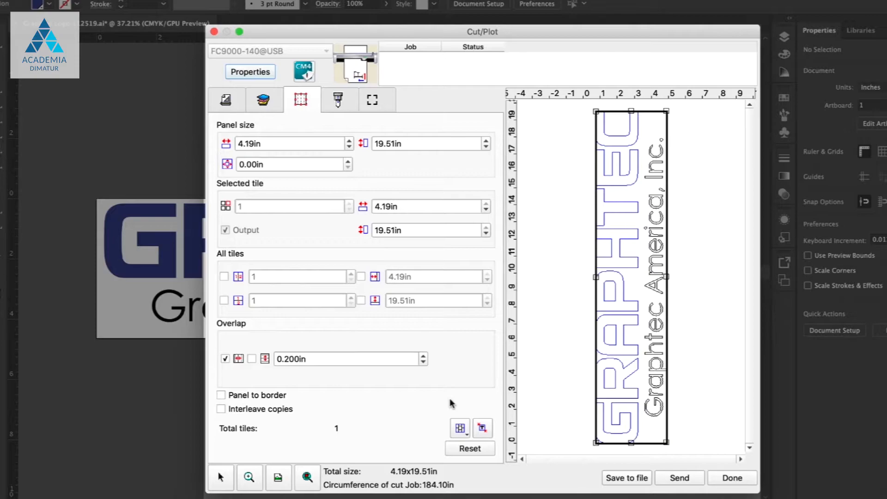
# - Scale the job proportionally to 1500%
pyautogui.click(226, 100)
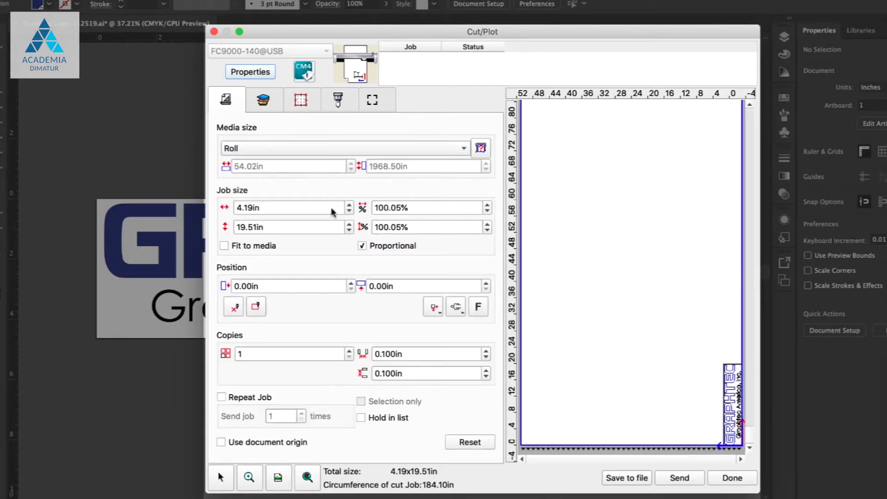
pyautogui.doubleClick(403, 207)
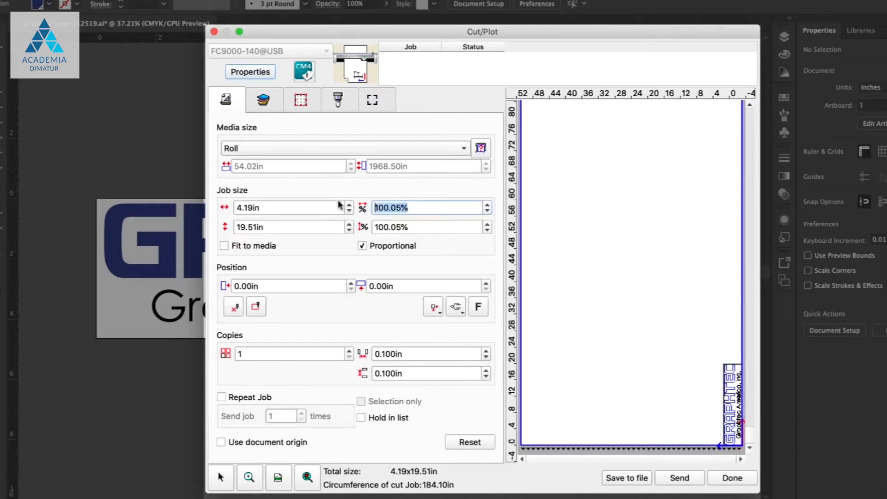
pyautogui.write('1500')
pyautogui.press('Return')
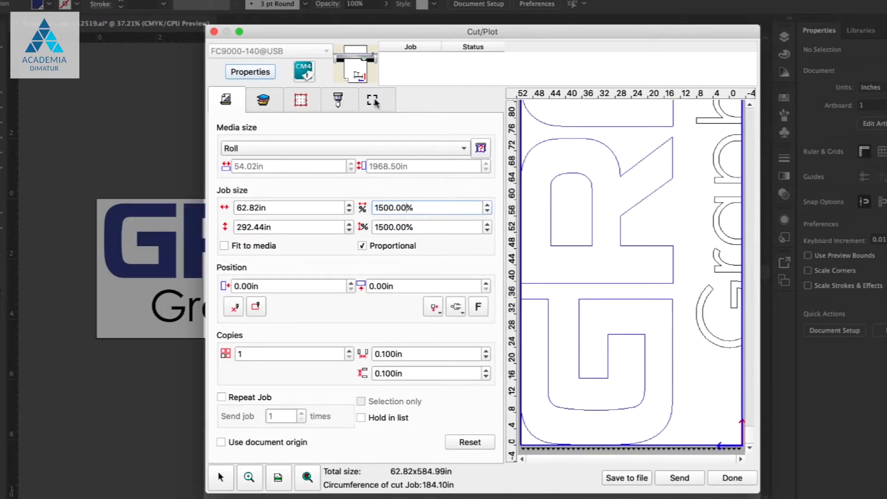
# - Resize the first tile to about 39.70 in wide, divide both columns crosswise at different heights, and restore the default tiling
pyautogui.click(299, 103)
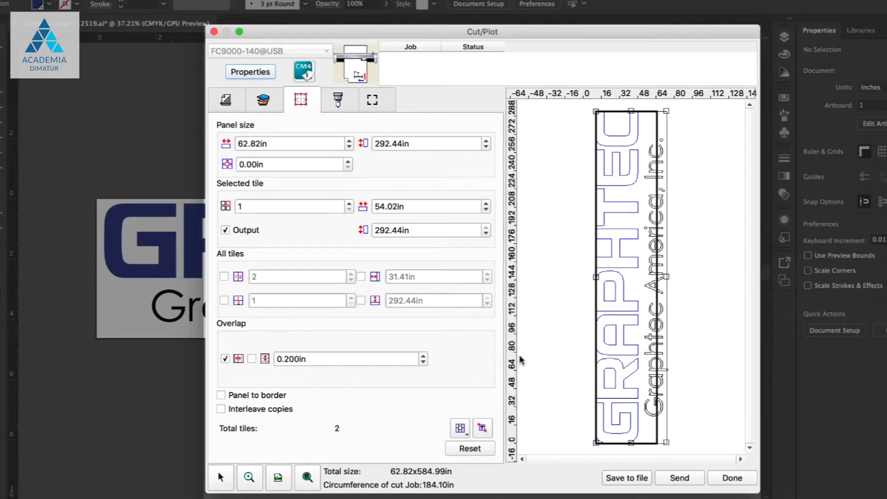
pyautogui.moveTo(658, 295); pyautogui.dragTo(642, 294)
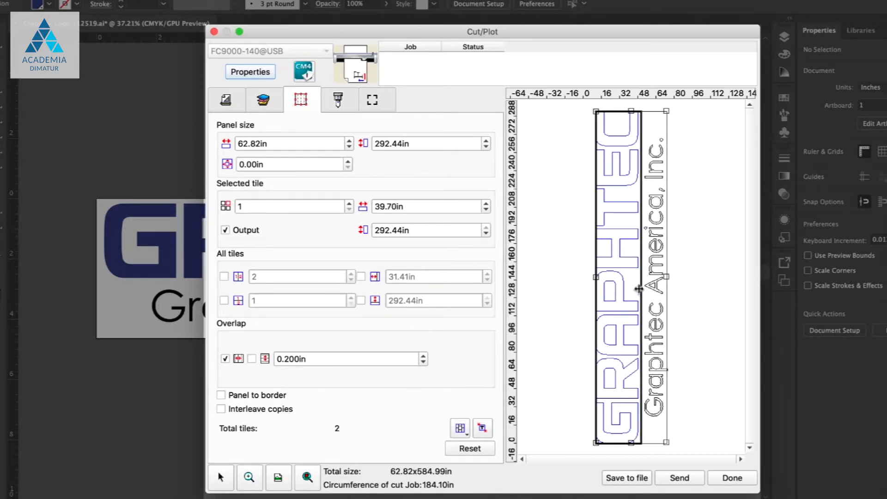
pyautogui.moveTo(617, 111); pyautogui.dragTo(608, 269)
pyautogui.moveTo(656, 111); pyautogui.dragTo(655, 183)
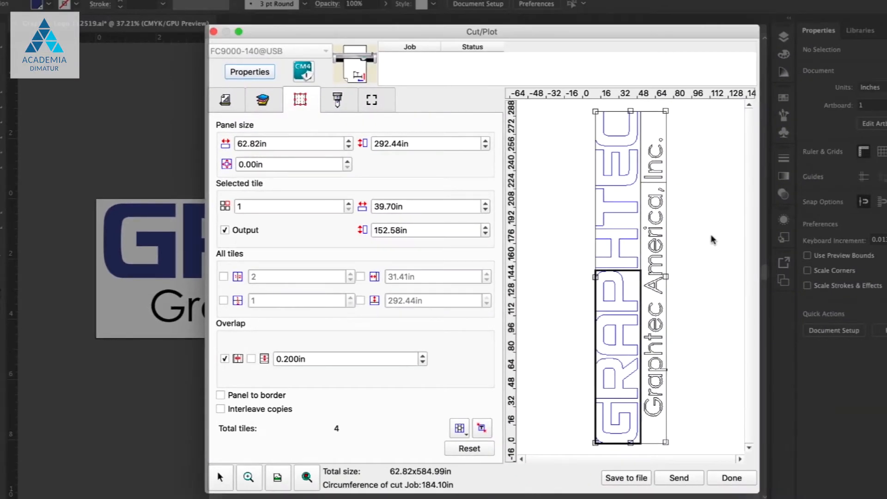
pyautogui.click(482, 428)
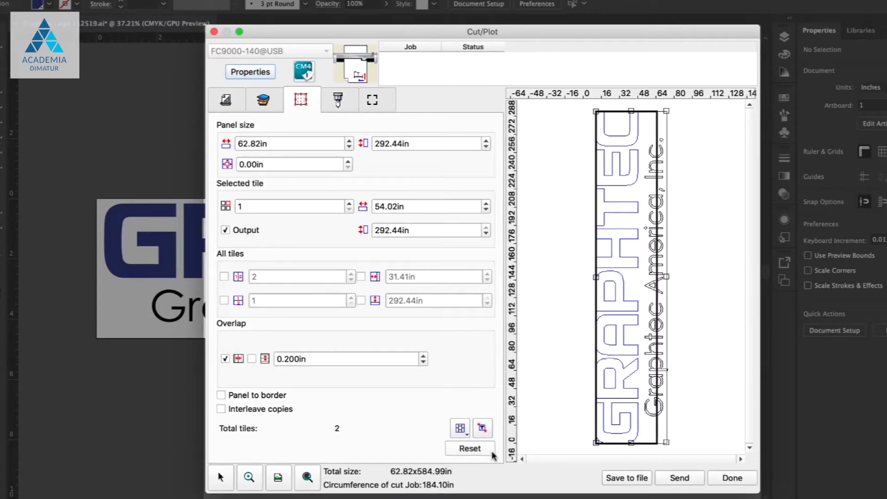
# - Set the job scale to 100% with proportions kept
pyautogui.click(238, 108)
pyautogui.click(377, 209)
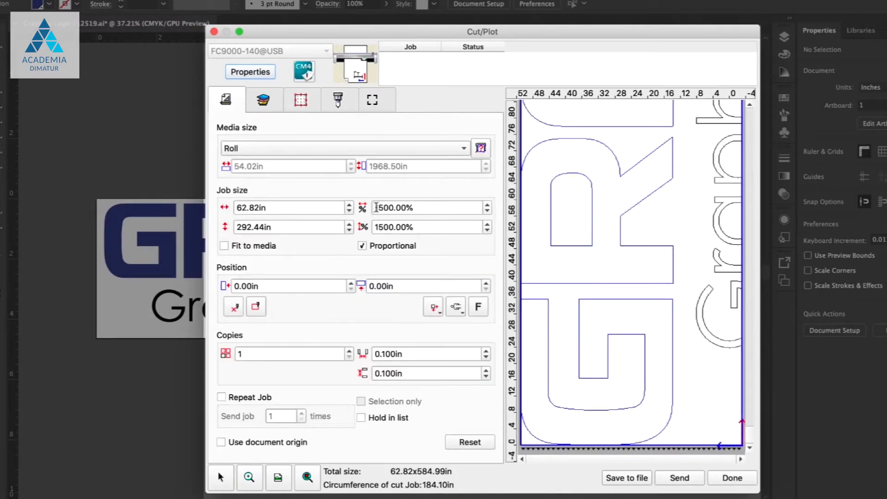
pyautogui.moveTo(378, 208); pyautogui.dragTo(413, 210)
pyautogui.write('100')
pyautogui.press('Return')
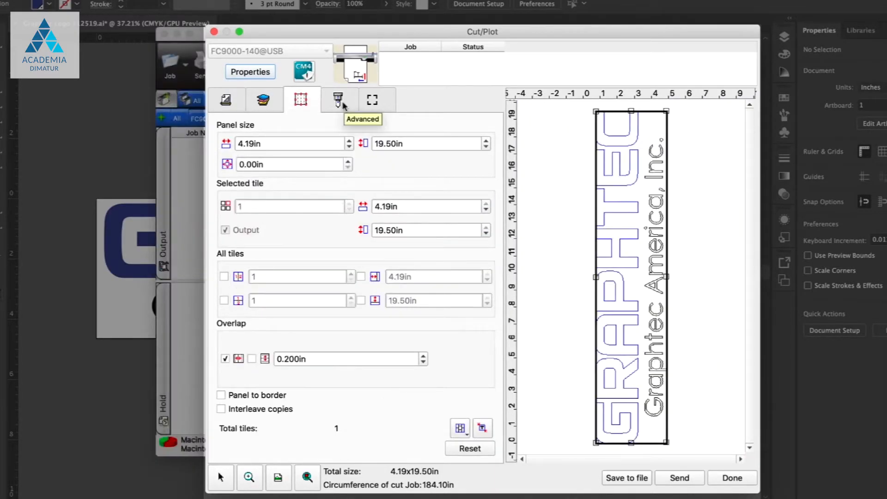
# - Enable the weed border, try the horizontal and vertical weed lines, and fit the preview to the job
pyautogui.click(339, 100)
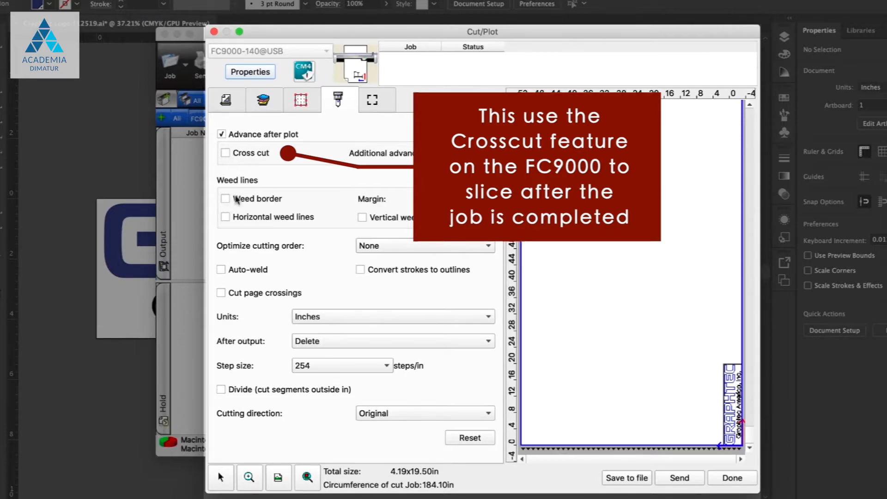
pyautogui.click(225, 200)
pyautogui.click(226, 217)
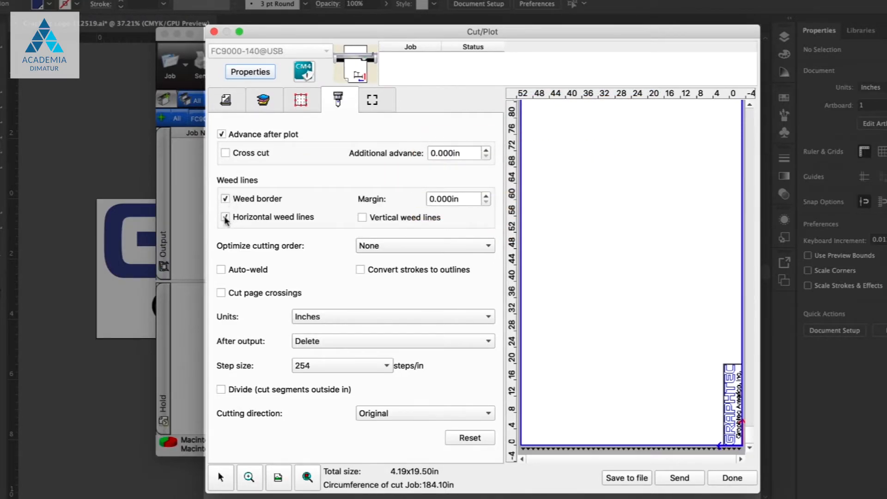
pyautogui.click(362, 218)
pyautogui.click(308, 477)
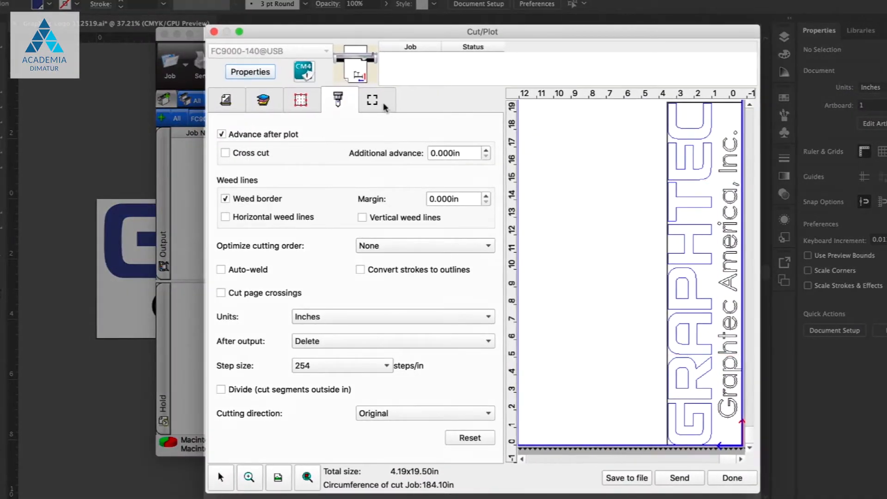
# - Check the registration mark settings, choose the User defined media size, and poll the cutter for the loaded media's dimensions
pyautogui.click(383, 104)
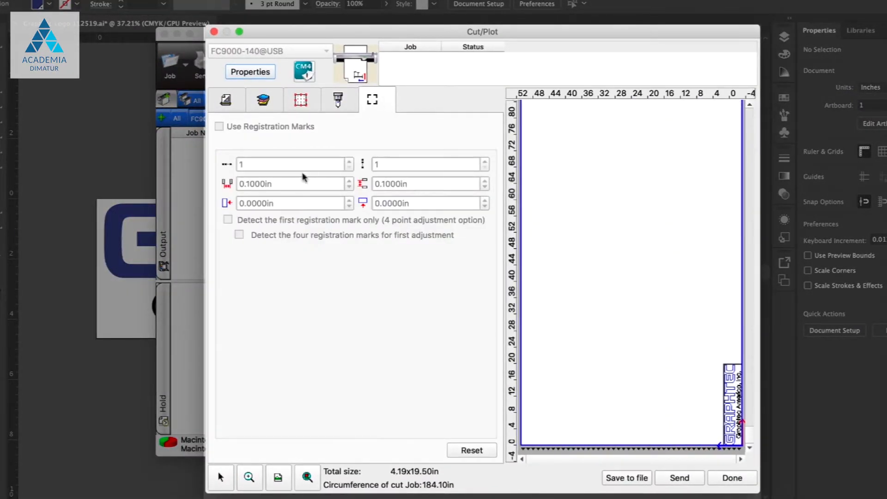
pyautogui.click(231, 102)
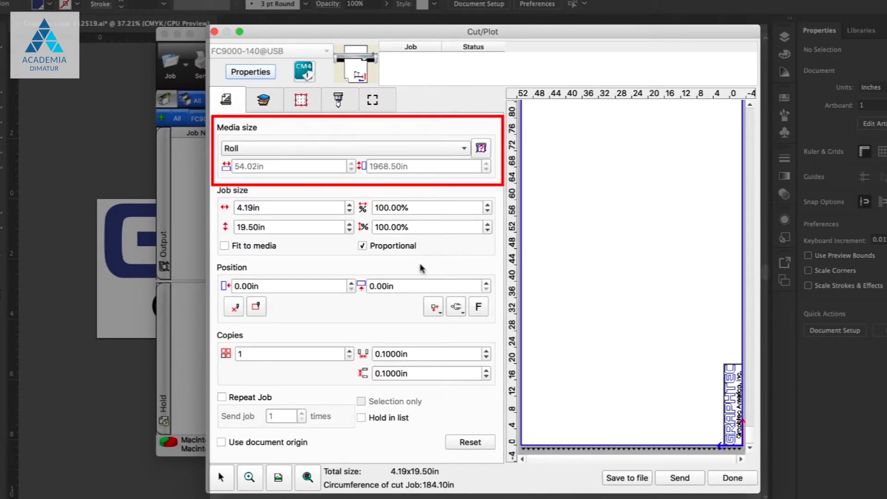
pyautogui.click(466, 147)
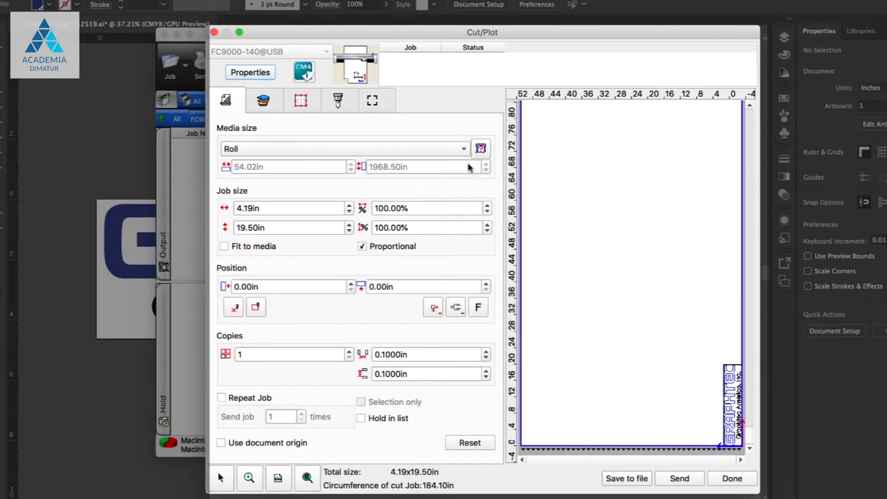
pyautogui.click(465, 147)
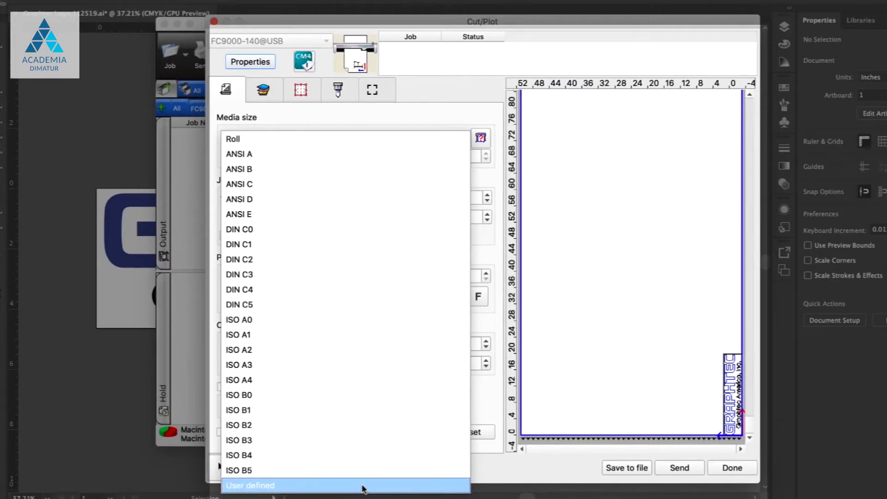
pyautogui.click(364, 487)
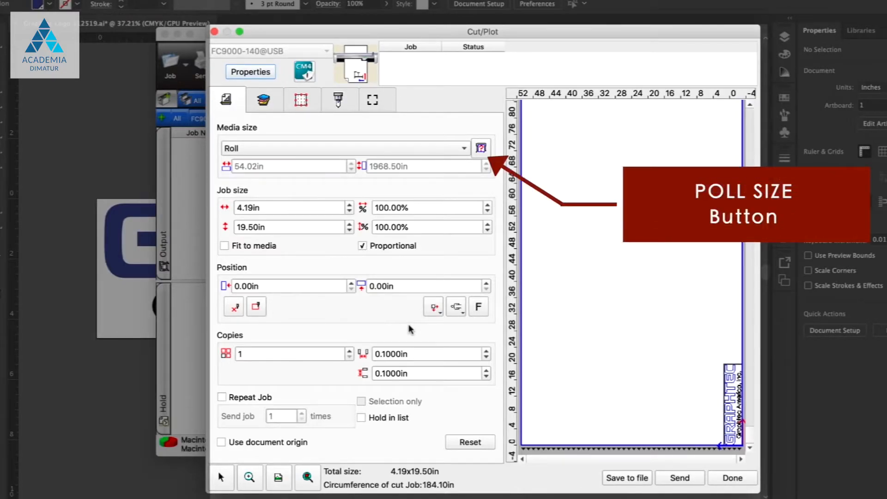
pyautogui.click(481, 147)
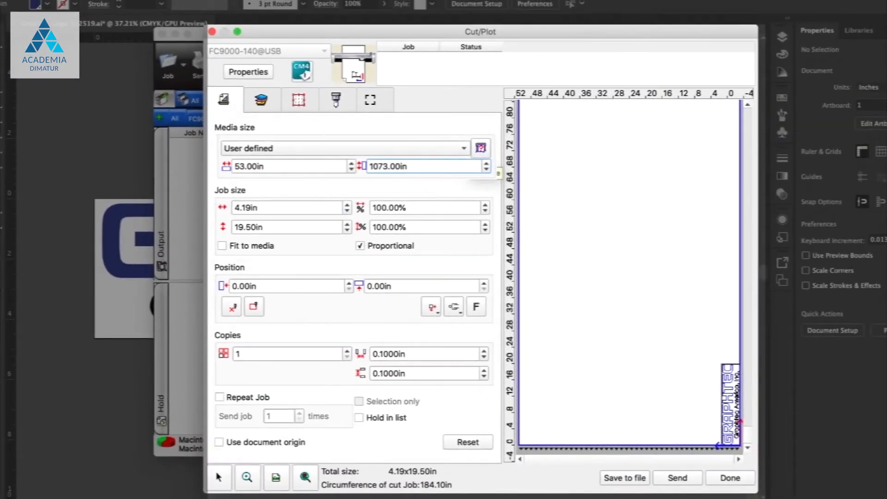
# - Try enlarging the job proportionally to 108.05% and reducing it again, and set the scale back to 100%
pyautogui.press('Tab')
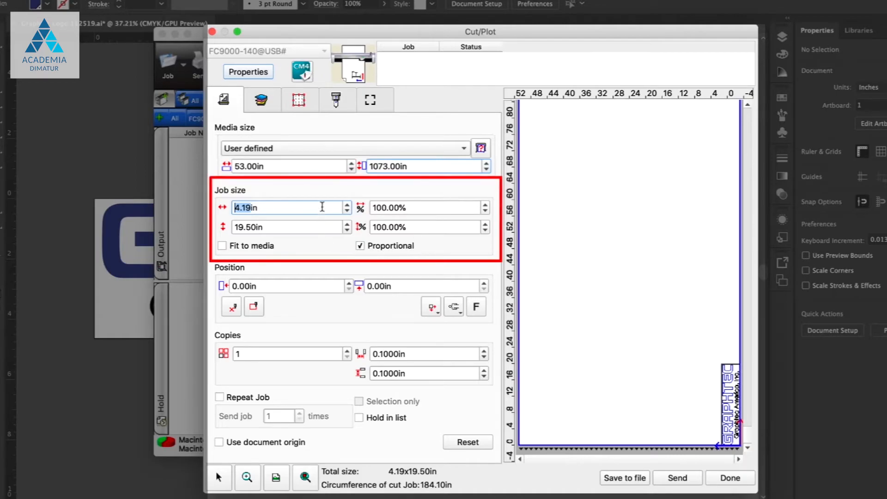
pyautogui.click(485, 205)
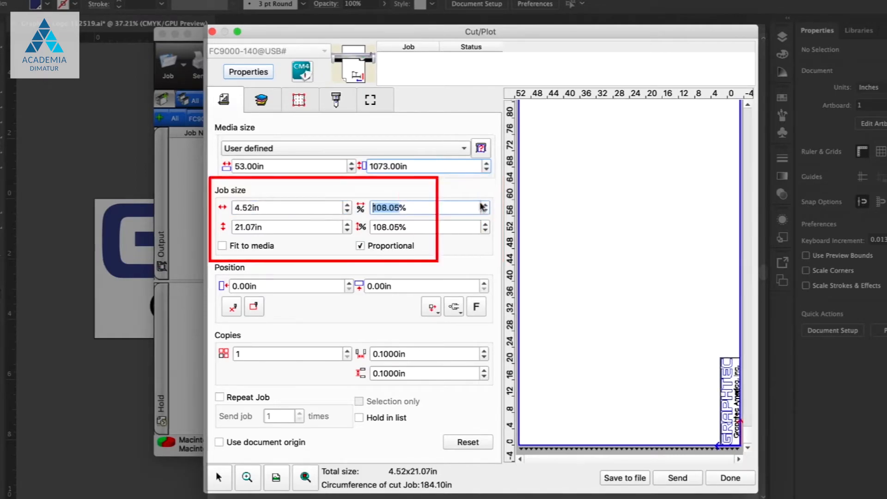
pyautogui.click(485, 205)
pyautogui.click(485, 211)
pyautogui.click(485, 212)
pyautogui.click(485, 212)
pyautogui.click(484, 212)
pyautogui.click(484, 212)
pyautogui.click(347, 205)
pyautogui.click(347, 205)
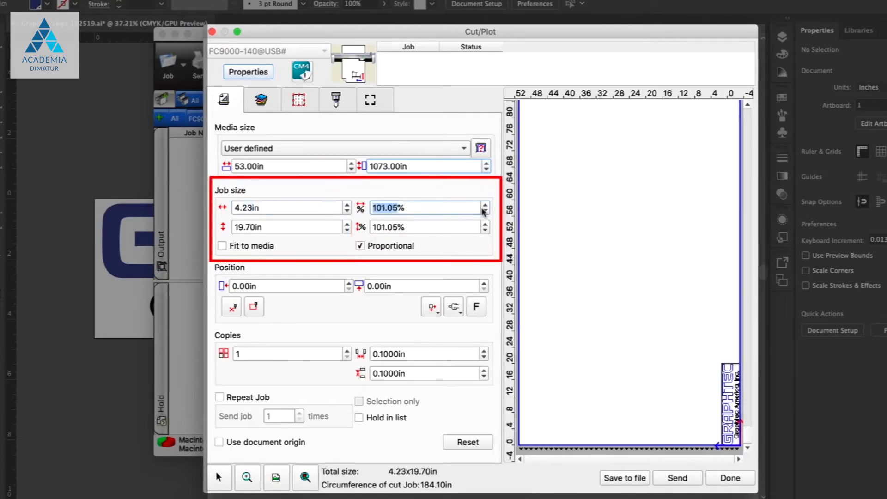
pyautogui.click(484, 212)
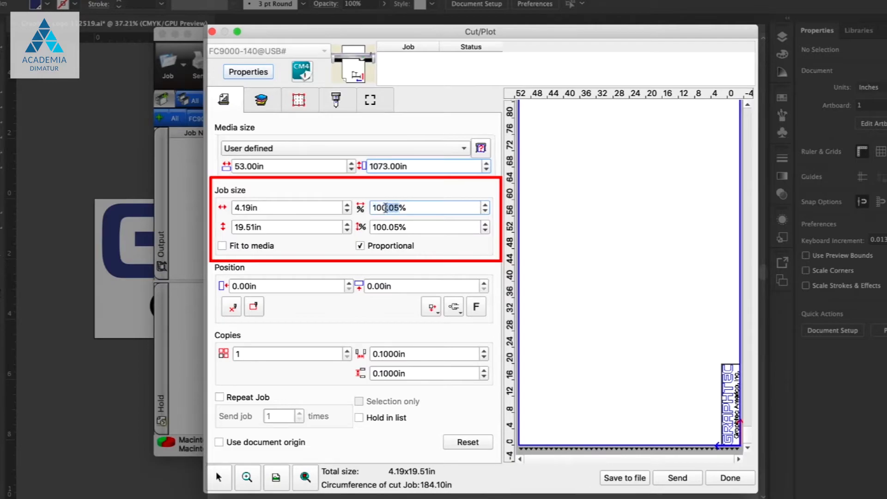
pyautogui.write('100')
# - Try increasing the job's width without proportional scaling to 100.05%, and test the Fit to media option on and off
pyautogui.click(360, 246)
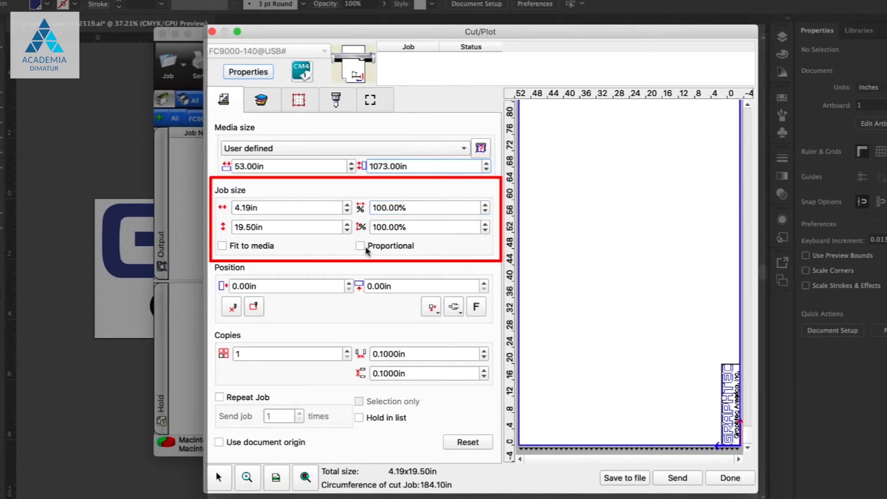
pyautogui.click(348, 205)
pyautogui.click(348, 205)
pyautogui.click(348, 204)
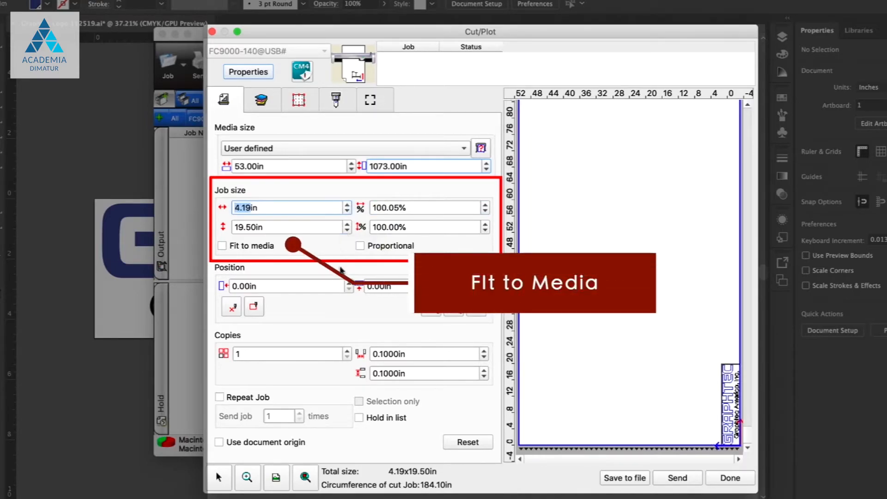
pyautogui.click(222, 246)
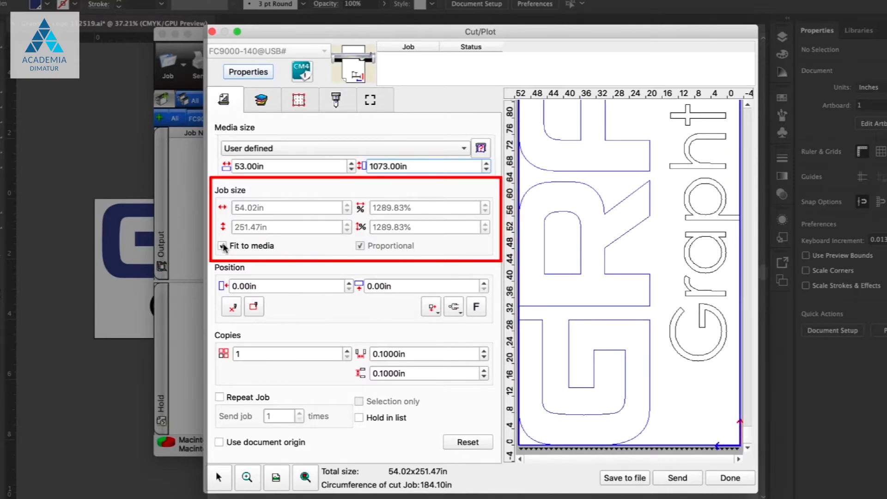
pyautogui.click(222, 246)
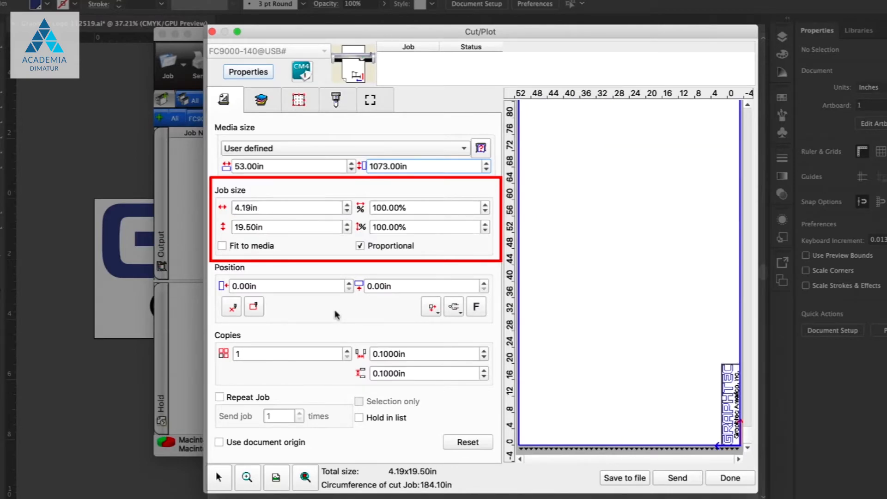
# - Try offsetting the job 3 in across the media and 1 in along its length, and return both positions to 0
pyautogui.click(349, 283)
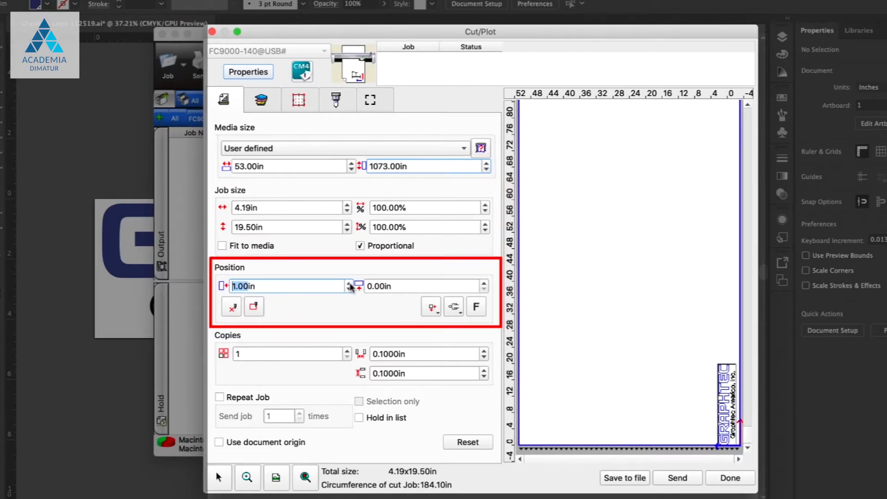
pyautogui.click(350, 284)
pyautogui.click(350, 284)
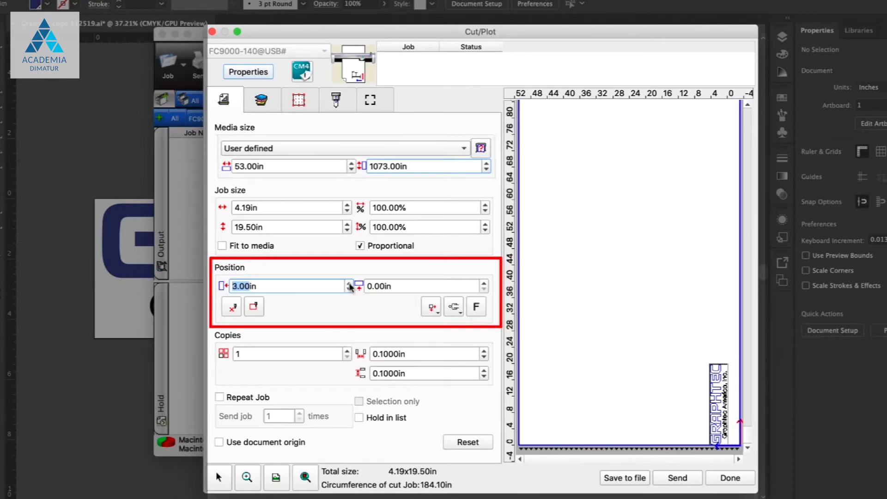
pyautogui.click(349, 288)
pyautogui.click(350, 289)
pyautogui.click(350, 289)
pyautogui.click(484, 290)
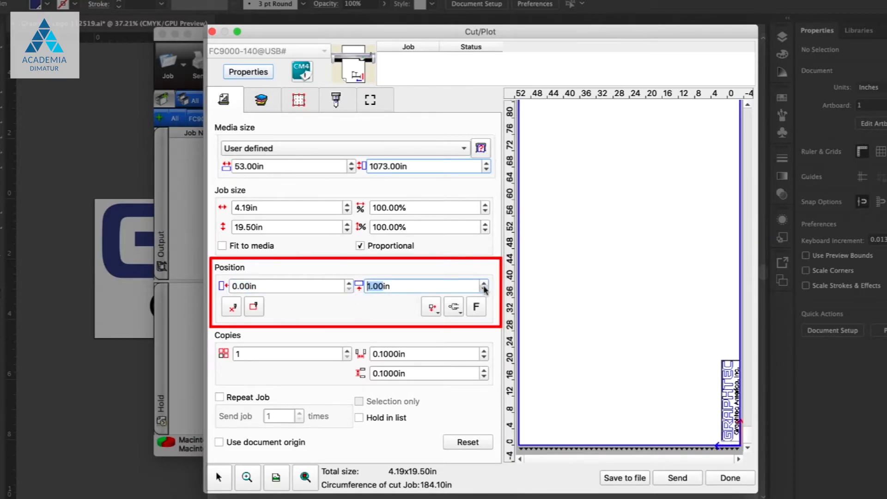
pyautogui.moveTo(731, 416)
pyautogui.mouseDown()
pyautogui.moveTo(652, 418)
pyautogui.moveTo(731, 422)
pyautogui.mouseUp()
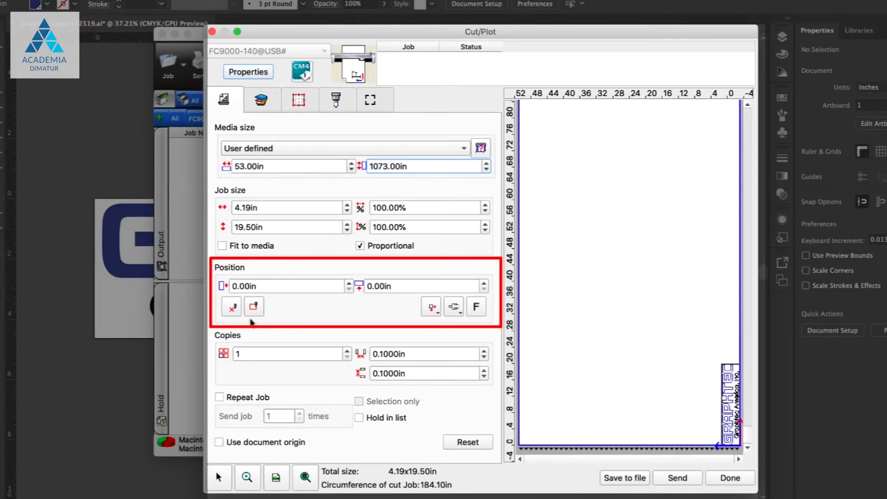
# - Toggle the tool position options and move the logo about 19.49 in across the media and back to the origin
pyautogui.click(233, 313)
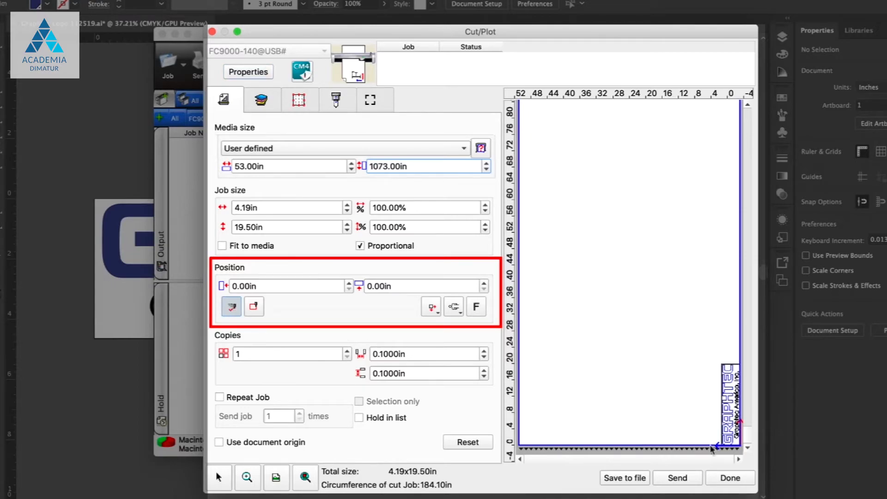
pyautogui.moveTo(720, 422); pyautogui.dragTo(649, 428)
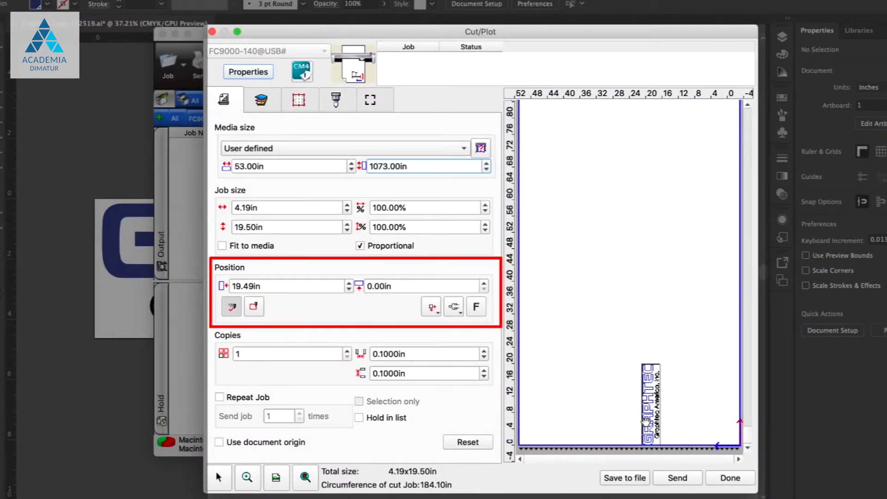
pyautogui.moveTo(649, 422); pyautogui.dragTo(715, 428)
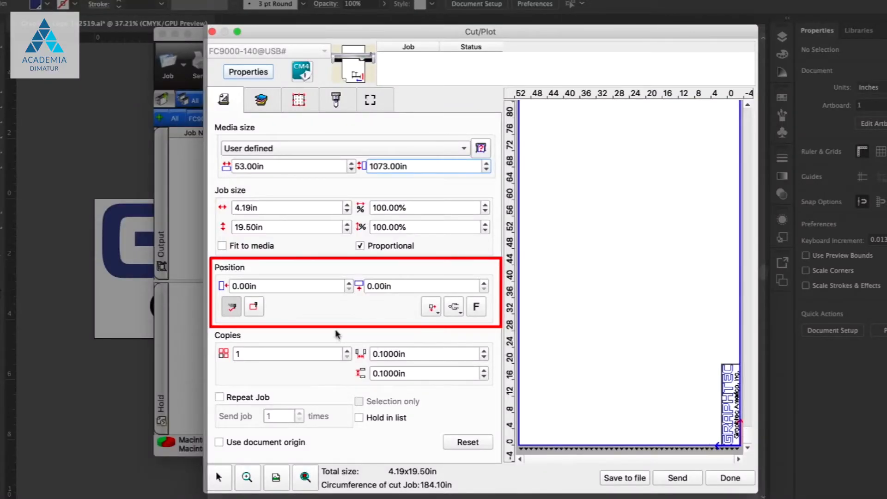
pyautogui.click(255, 310)
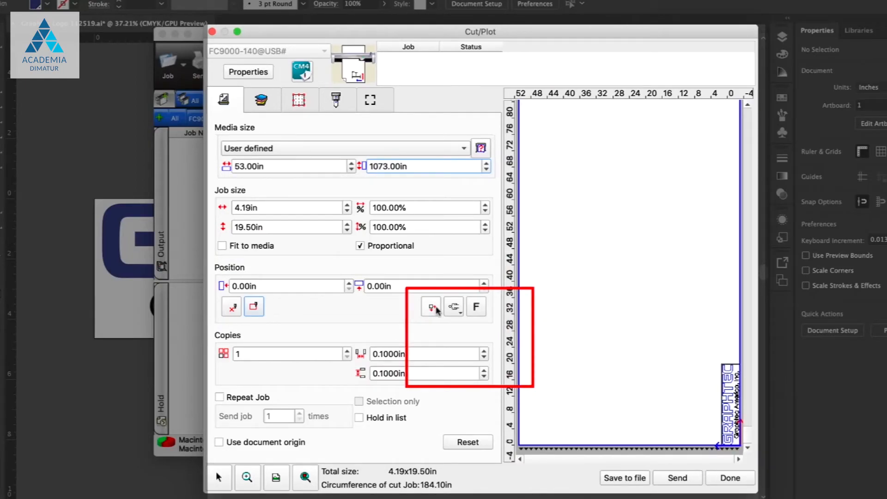
# - Try aligning the job centred across the media, centred in both directions and at the far edge, and restore the origin alignment
pyautogui.click(432, 307)
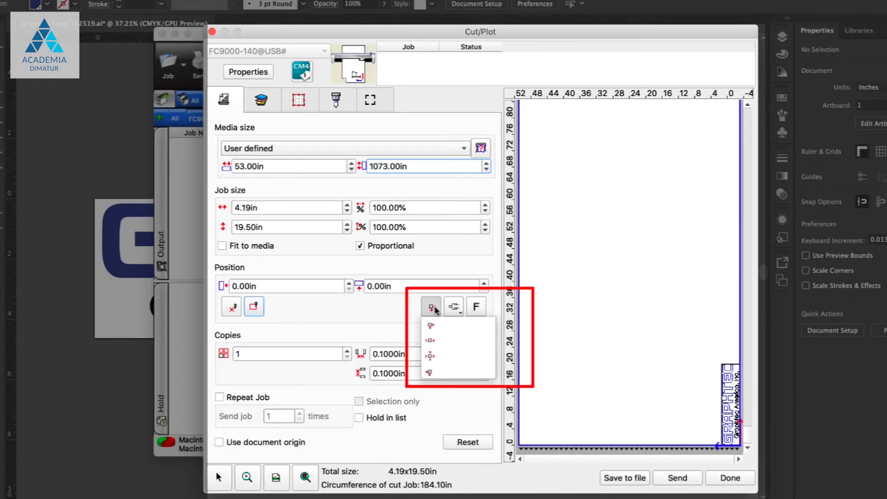
pyautogui.click(439, 346)
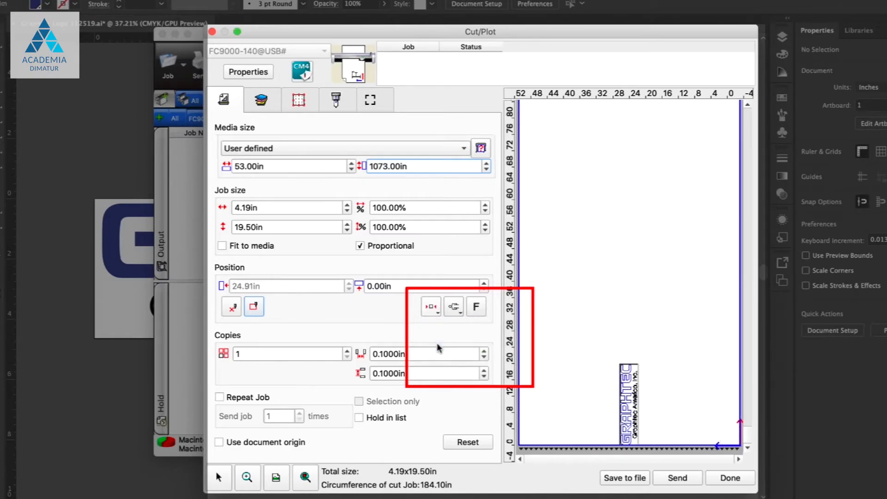
pyautogui.click(431, 307)
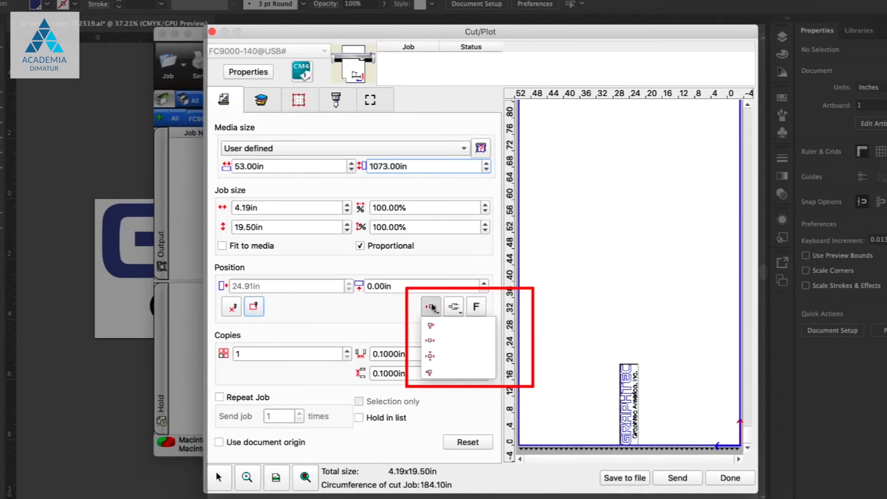
pyautogui.click(436, 357)
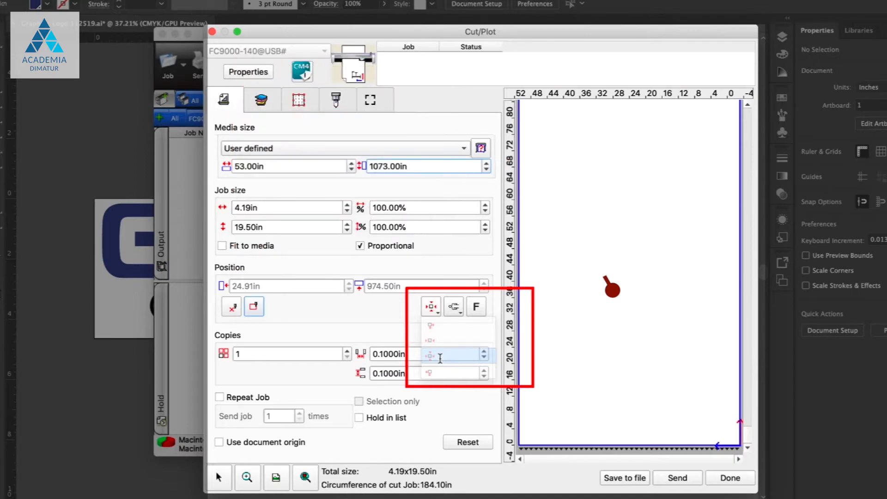
pyautogui.click(432, 306)
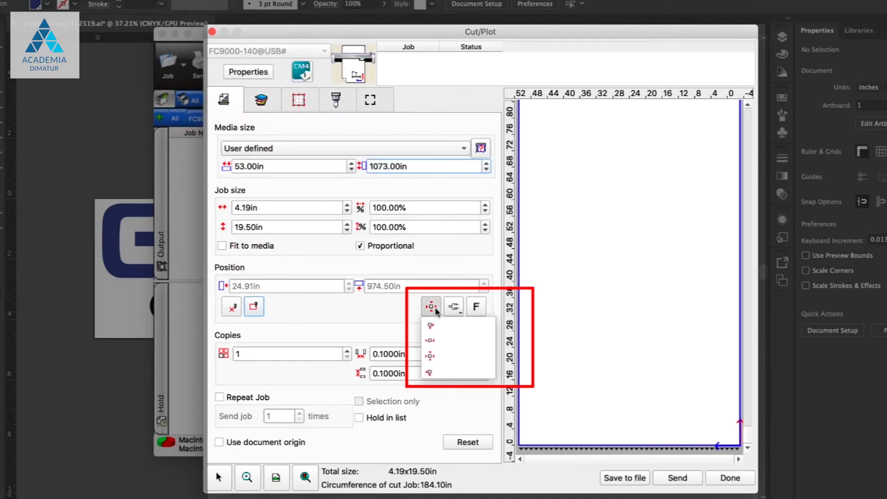
pyautogui.click(435, 373)
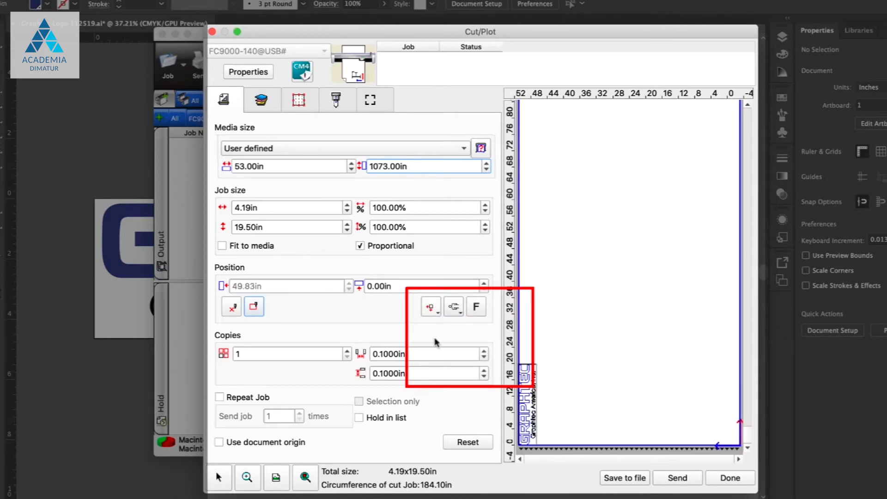
pyautogui.click(431, 307)
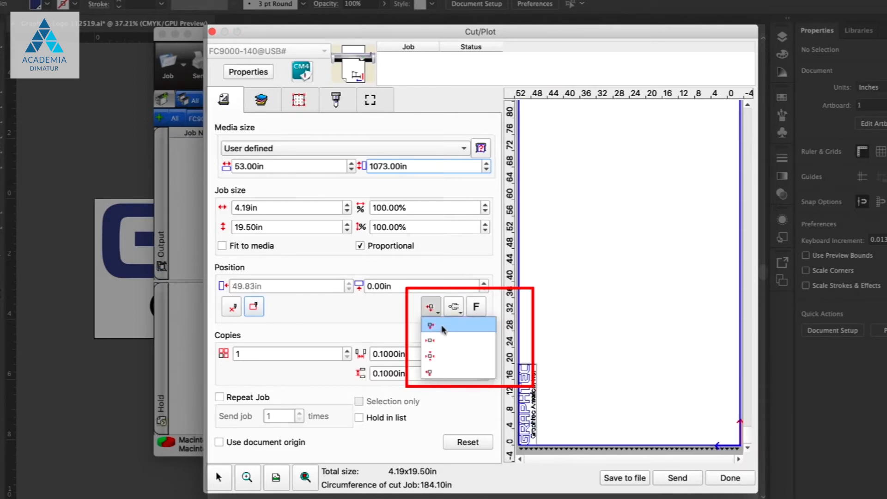
pyautogui.click(439, 341)
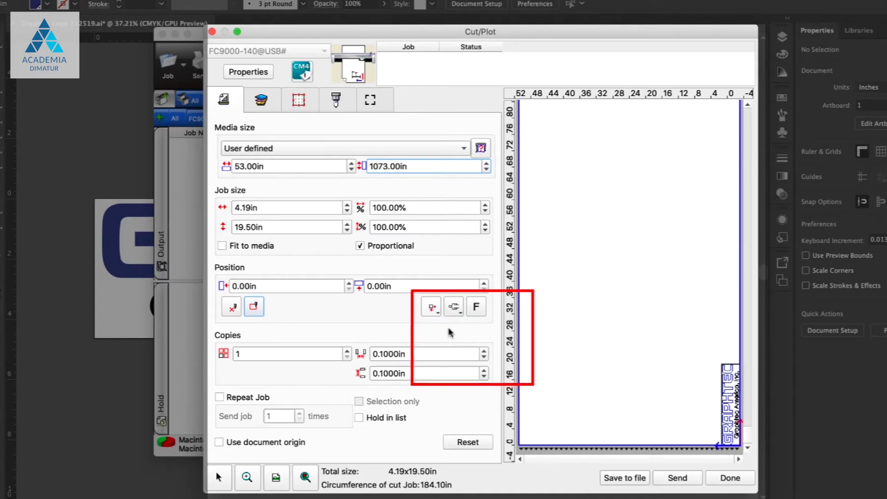
# - Try the available job rotations, keep the logo upright across the media's width, and test mirroring on and off
pyautogui.click(453, 316)
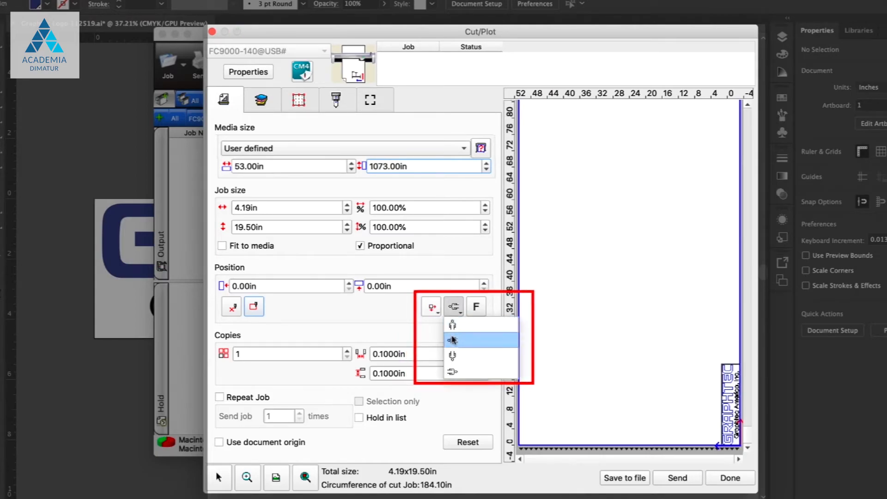
pyautogui.click(454, 345)
pyautogui.click(455, 308)
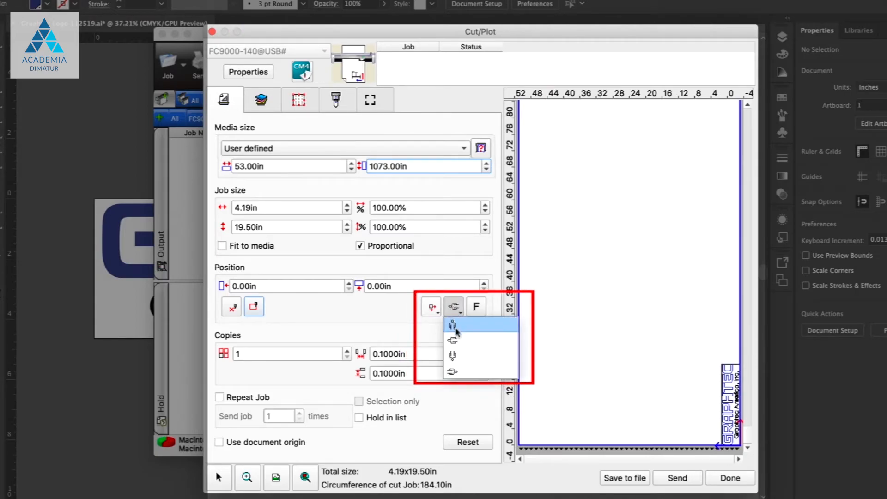
pyautogui.click(458, 329)
pyautogui.click(455, 309)
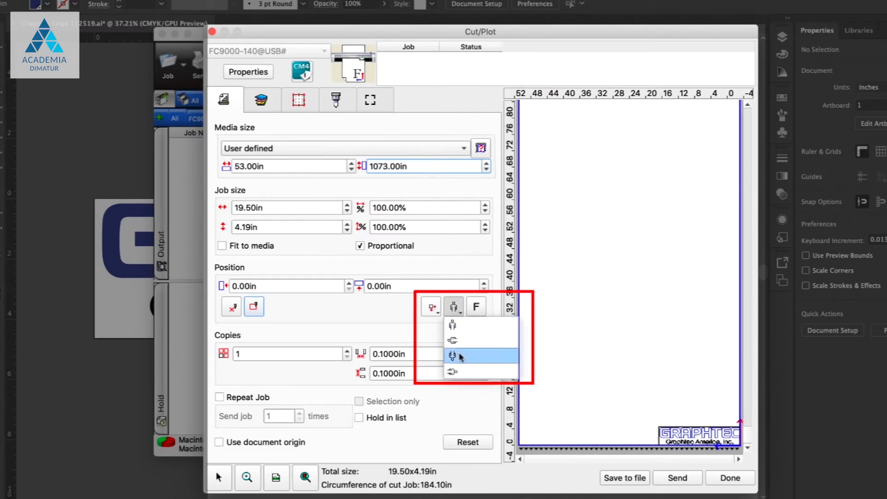
pyautogui.click(457, 349)
pyautogui.click(454, 308)
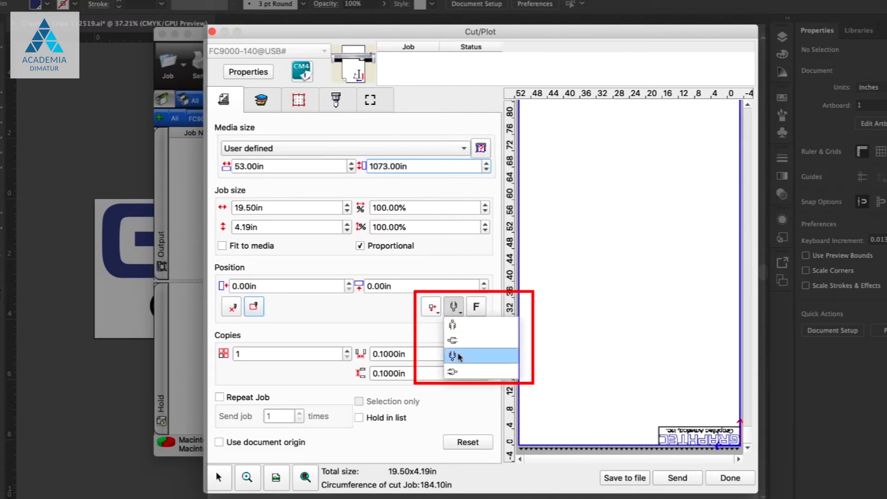
pyautogui.click(460, 372)
pyautogui.click(454, 307)
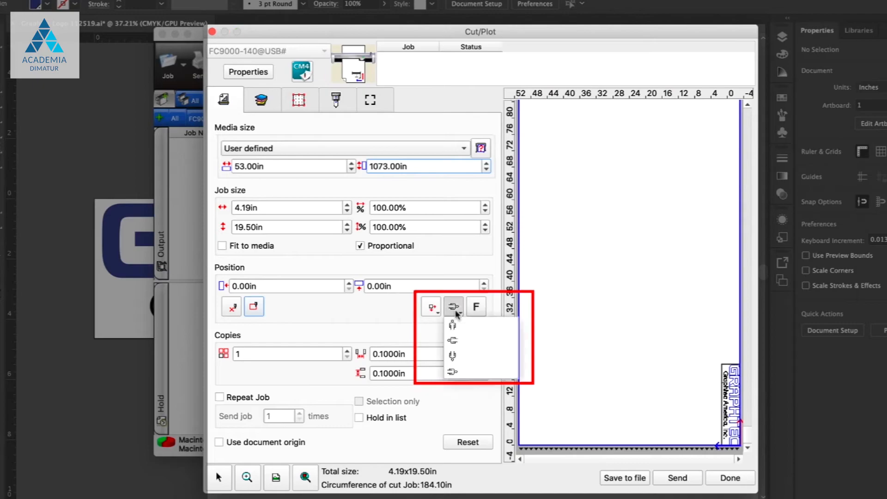
pyautogui.click(458, 328)
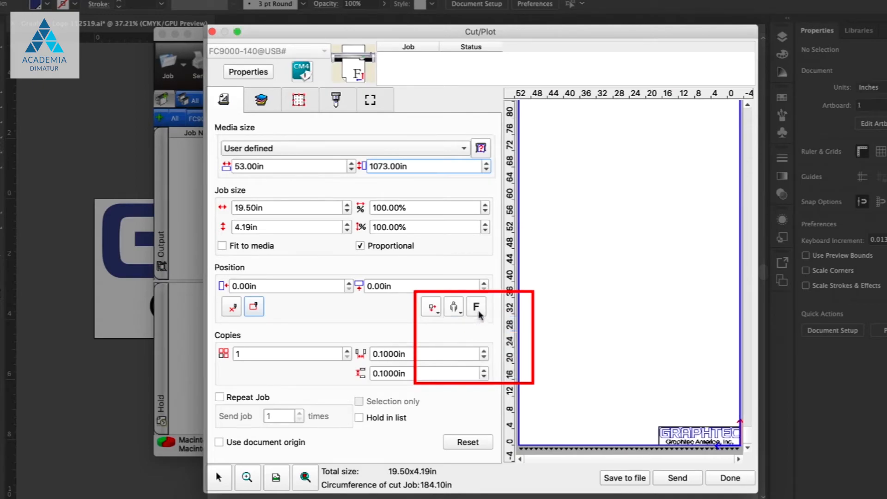
pyautogui.click(477, 307)
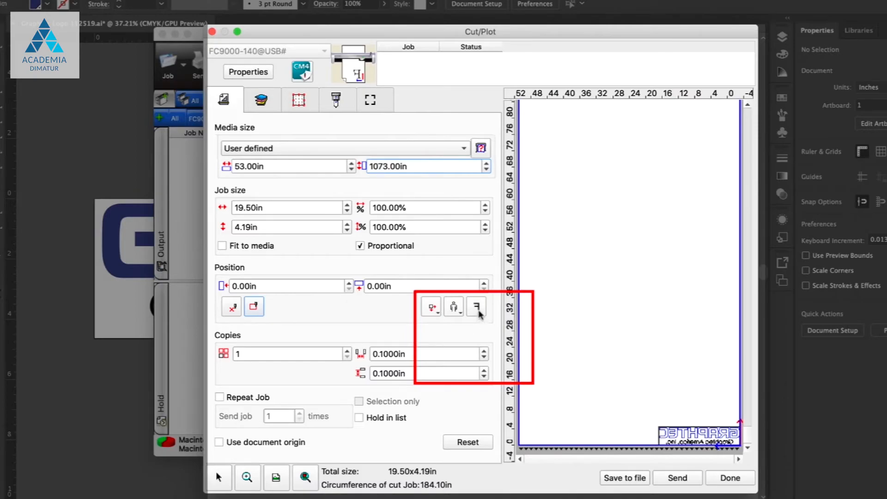
pyautogui.click(477, 310)
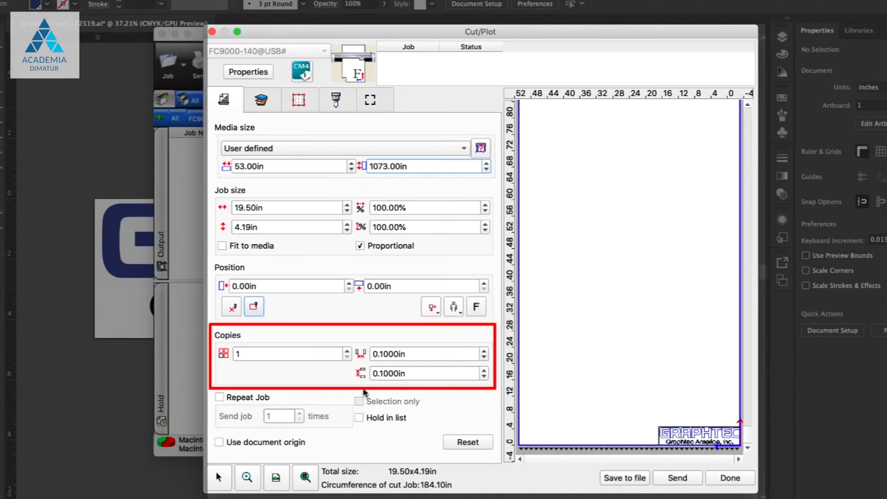
# - Set the job to 6 copies, spaced 5.1 in apart horizontally and 3.1 in vertically
pyautogui.click(348, 351)
pyautogui.click(348, 351)
pyautogui.click(348, 352)
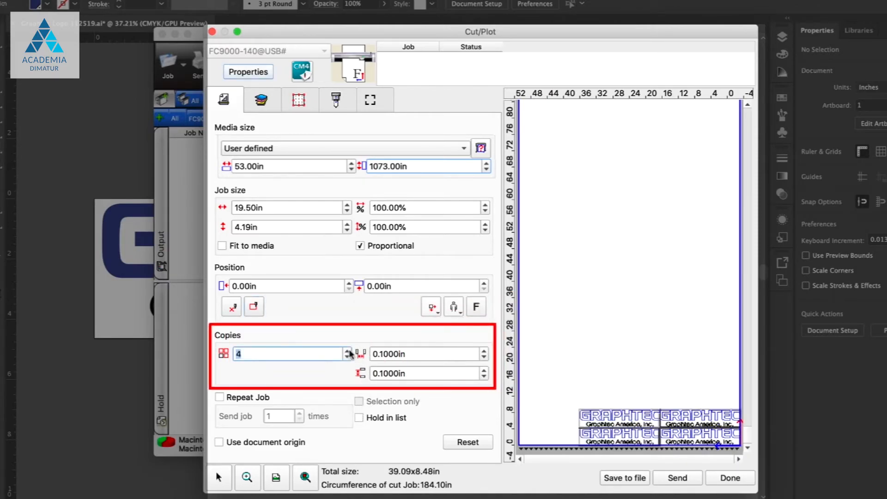
pyautogui.click(348, 351)
pyautogui.click(348, 351)
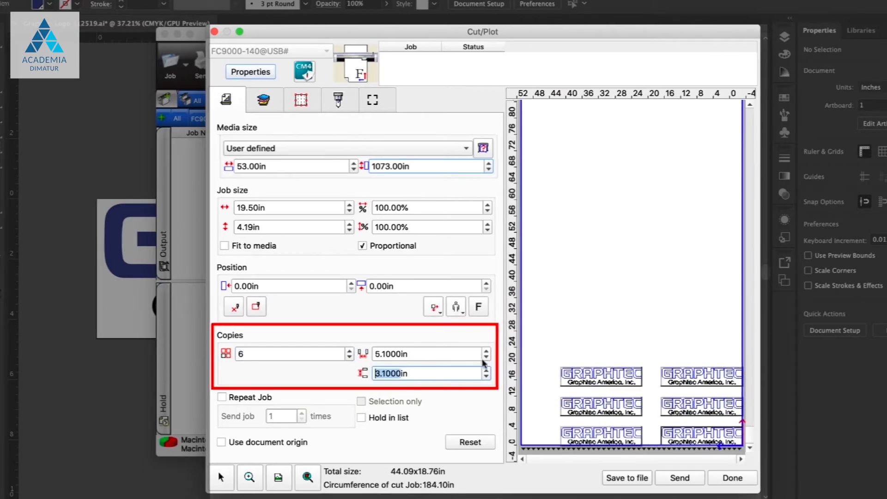
# - Reduce the horizontal spacing between the copies to 0.1 in
pyautogui.click(487, 357)
pyautogui.click(487, 358)
pyautogui.click(487, 357)
pyautogui.click(486, 357)
pyautogui.click(487, 357)
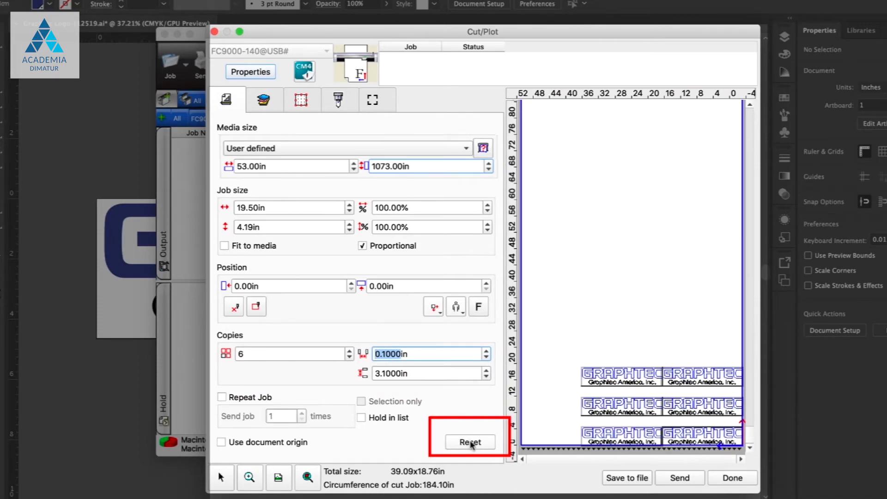
# - Reset the job settings and reopen the Cut/Plot setup with only the logo's large letter G selected in Illustrator
pyautogui.click(470, 442)
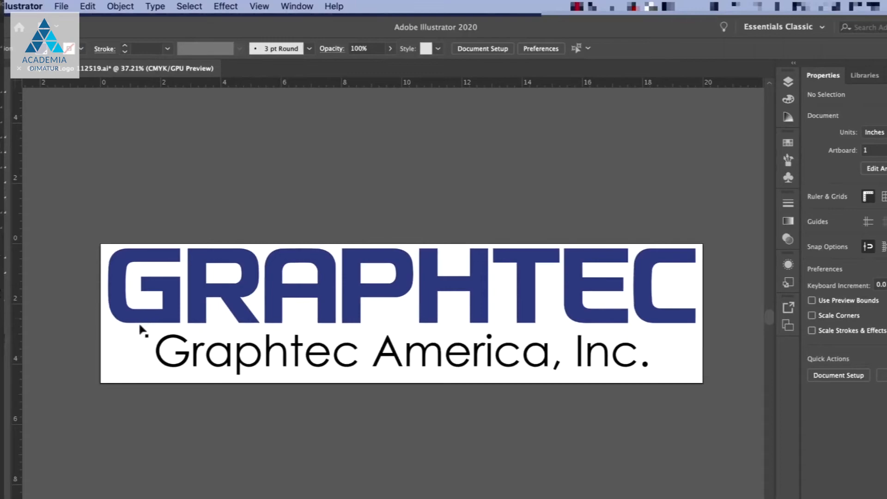
pyautogui.click(140, 323)
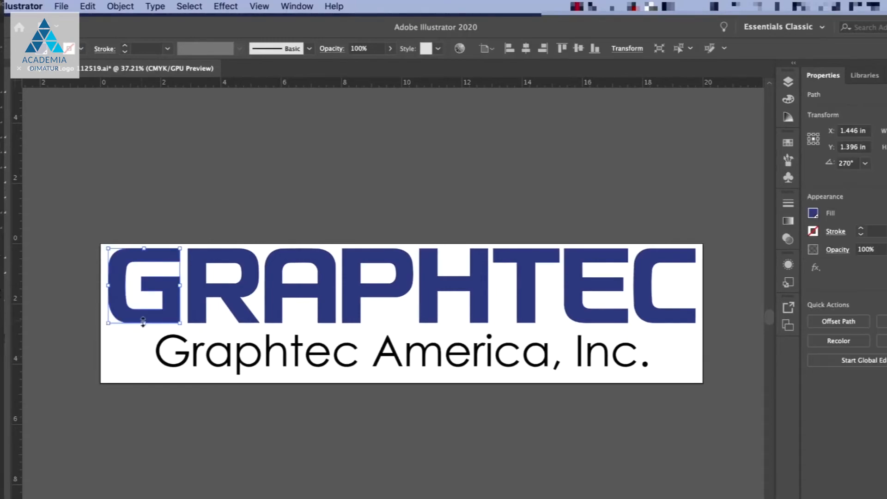
pyautogui.click(65, 7)
pyautogui.moveTo(175, 342)
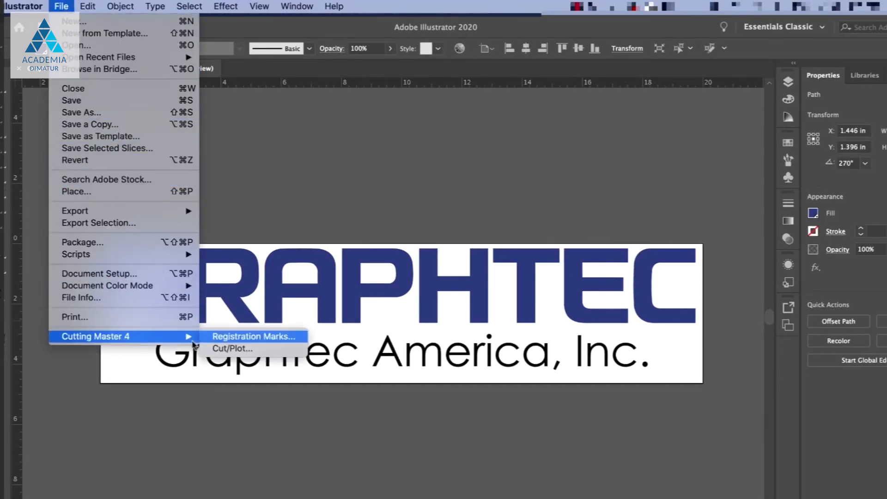
pyautogui.click(232, 348)
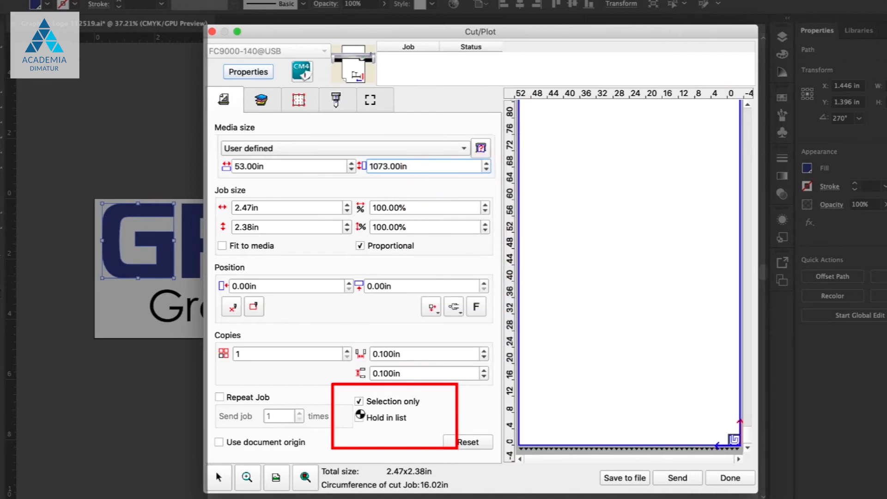
# - Include the whole logo instead of the selection only, and set the job to be held in the list
pyautogui.click(359, 402)
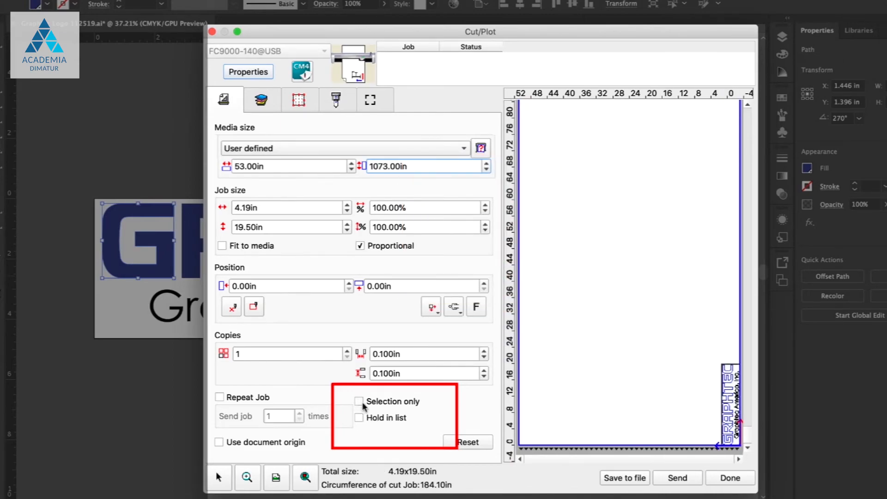
pyautogui.click(359, 418)
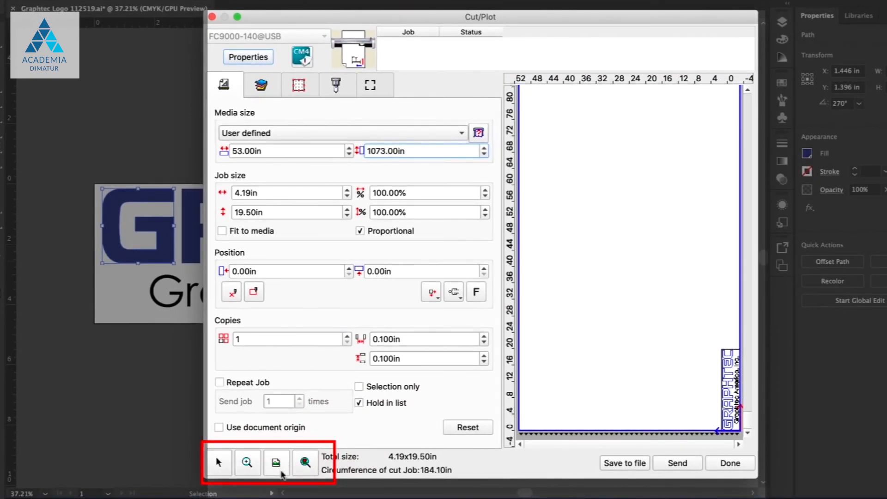
# - Try the preview's zoom tools, viewing the job up close, the media width and an area around the logo
pyautogui.click(306, 471)
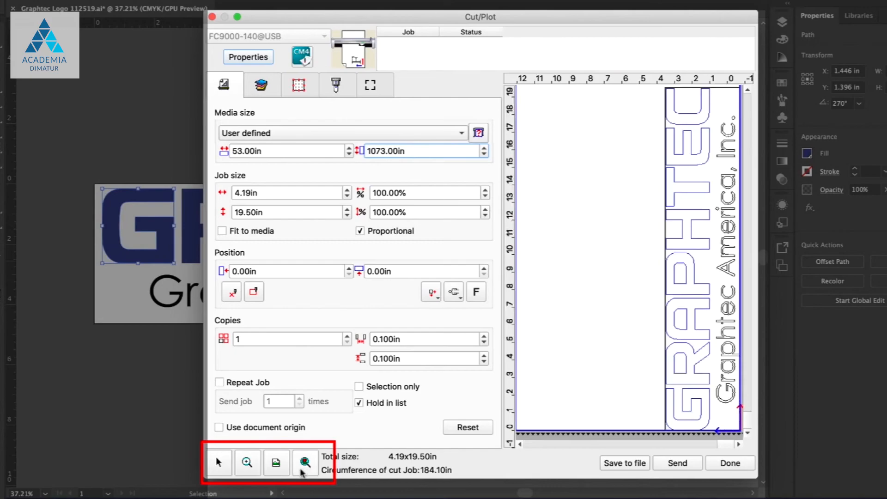
pyautogui.click(275, 463)
pyautogui.click(247, 462)
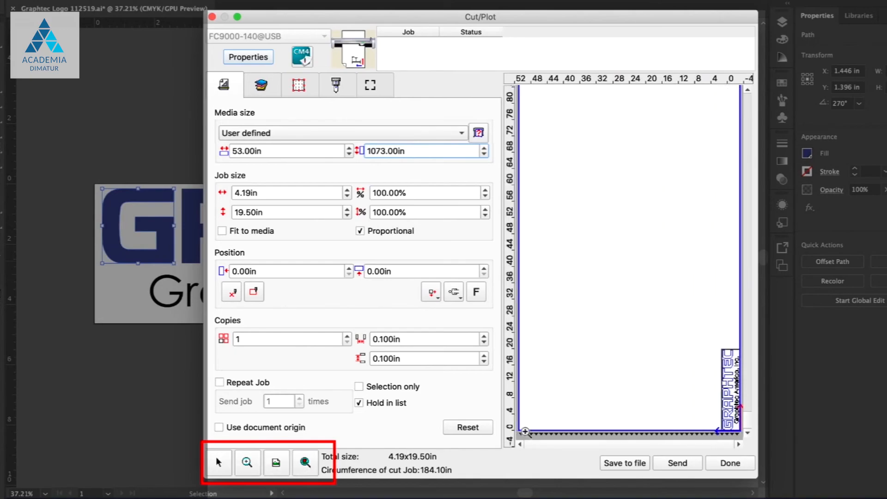
pyautogui.moveTo(721, 401); pyautogui.dragTo(733, 428)
pyautogui.click(303, 466)
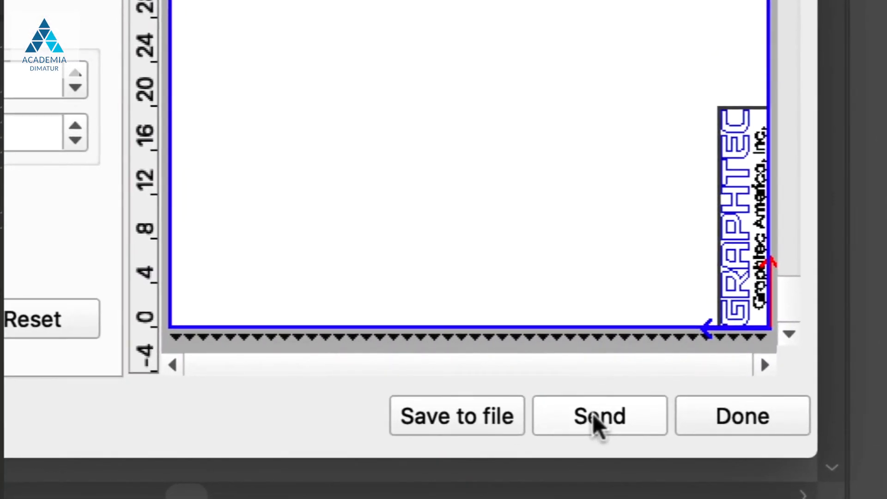
# - Enable holding in the list and send the logo cut job to the Cutting Master 4 queue
pyautogui.click(593, 416)
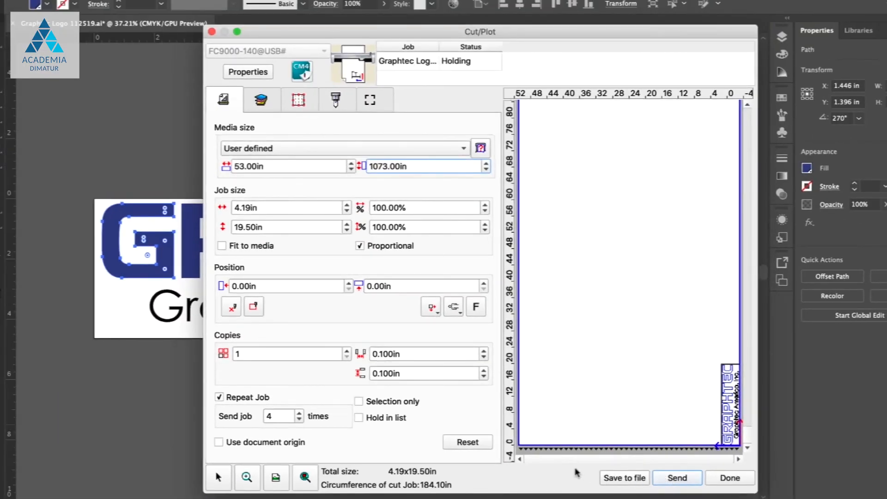
pyautogui.click(359, 418)
pyautogui.click(679, 479)
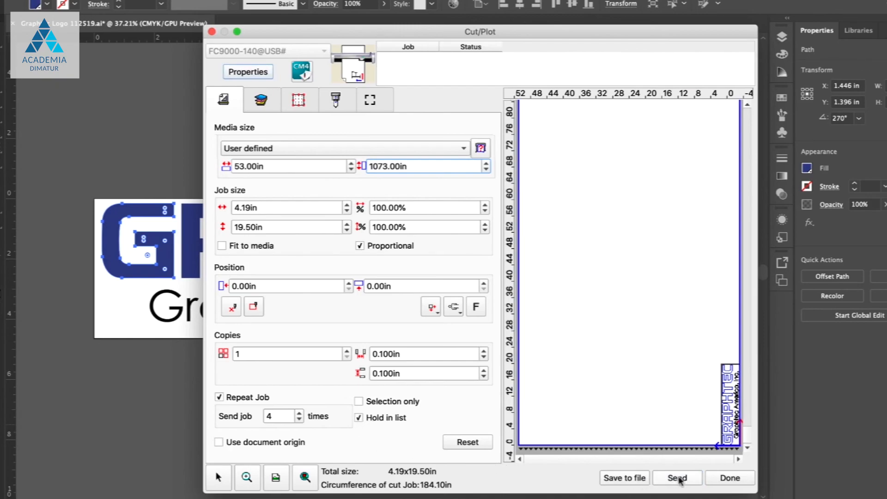
pyautogui.click(678, 478)
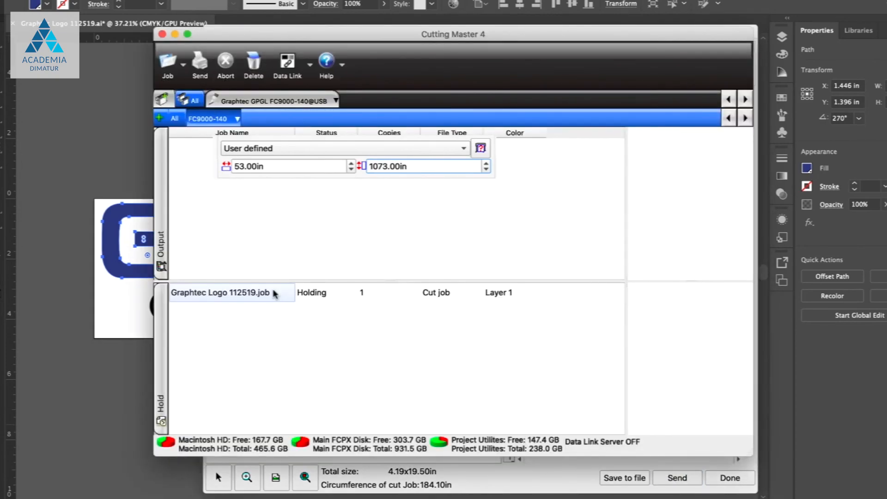
# - In Cutting Master 4, release the held Graphtec Logo 112519 job to the FC9000-140 cutter
pyautogui.click(308, 295)
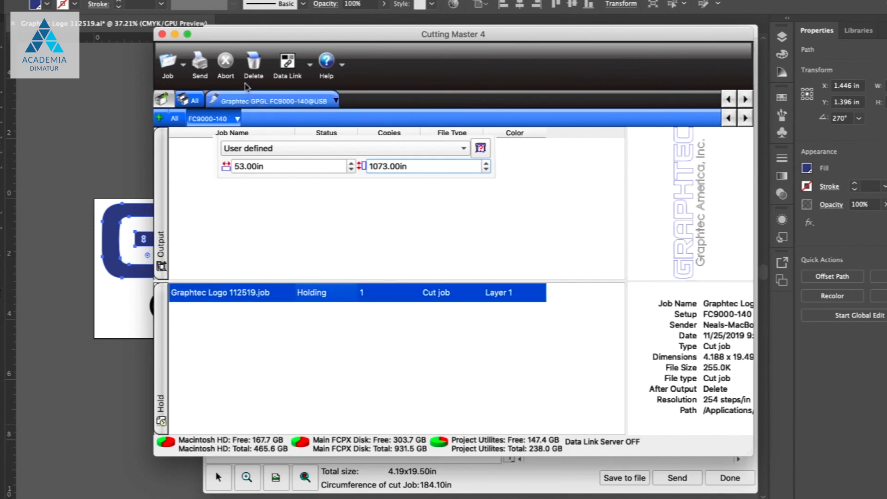
pyautogui.click(199, 65)
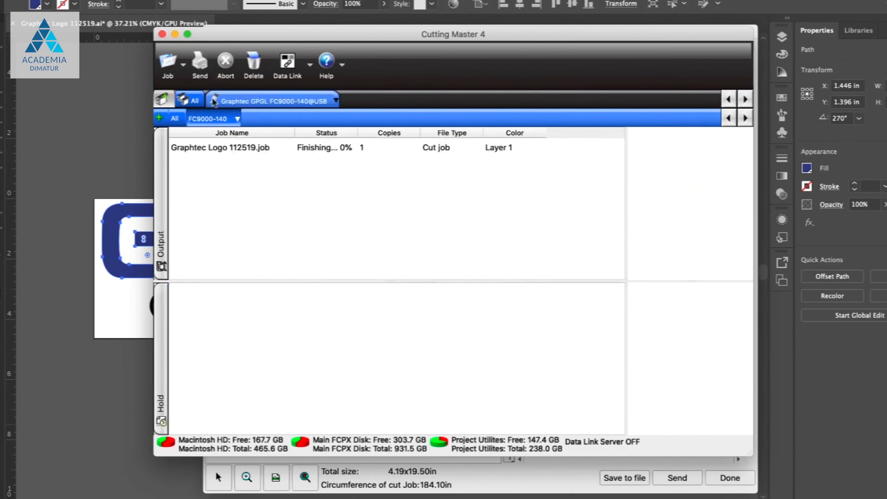